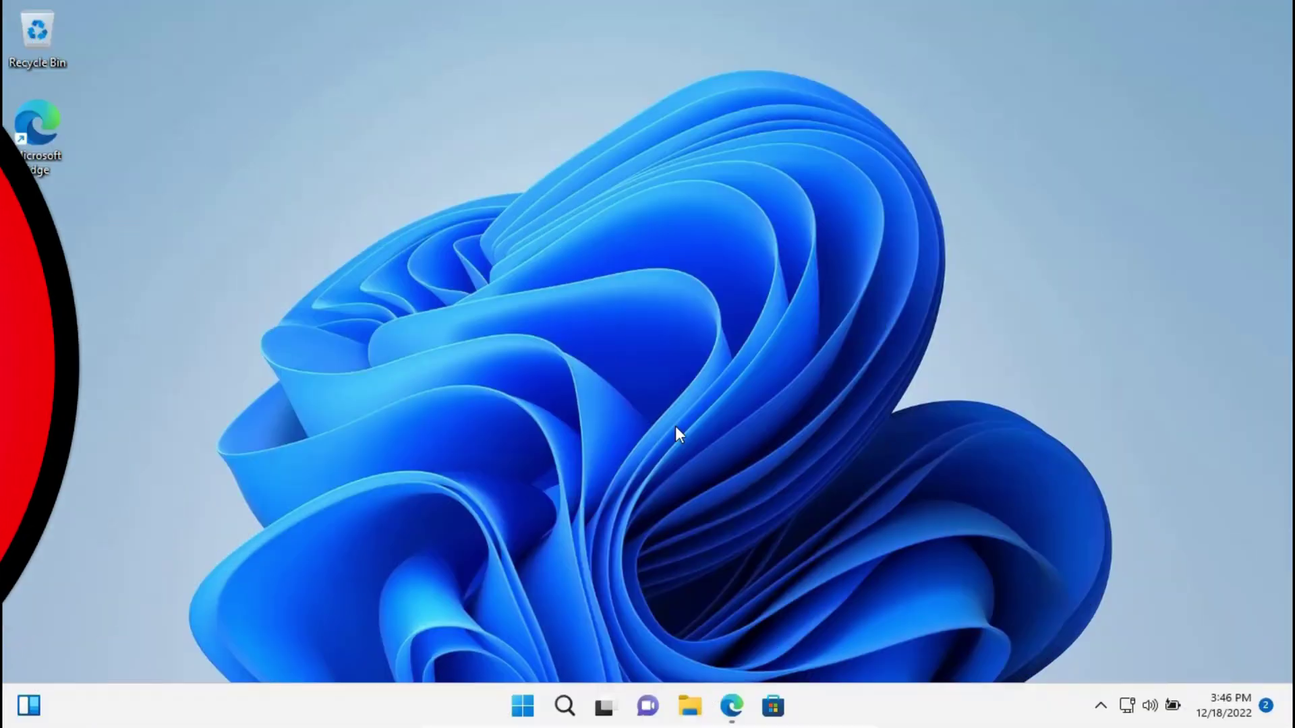
Select the Windows 11 multi-edition ISO on the Microsoft Software Download page.
left_click(733, 708)
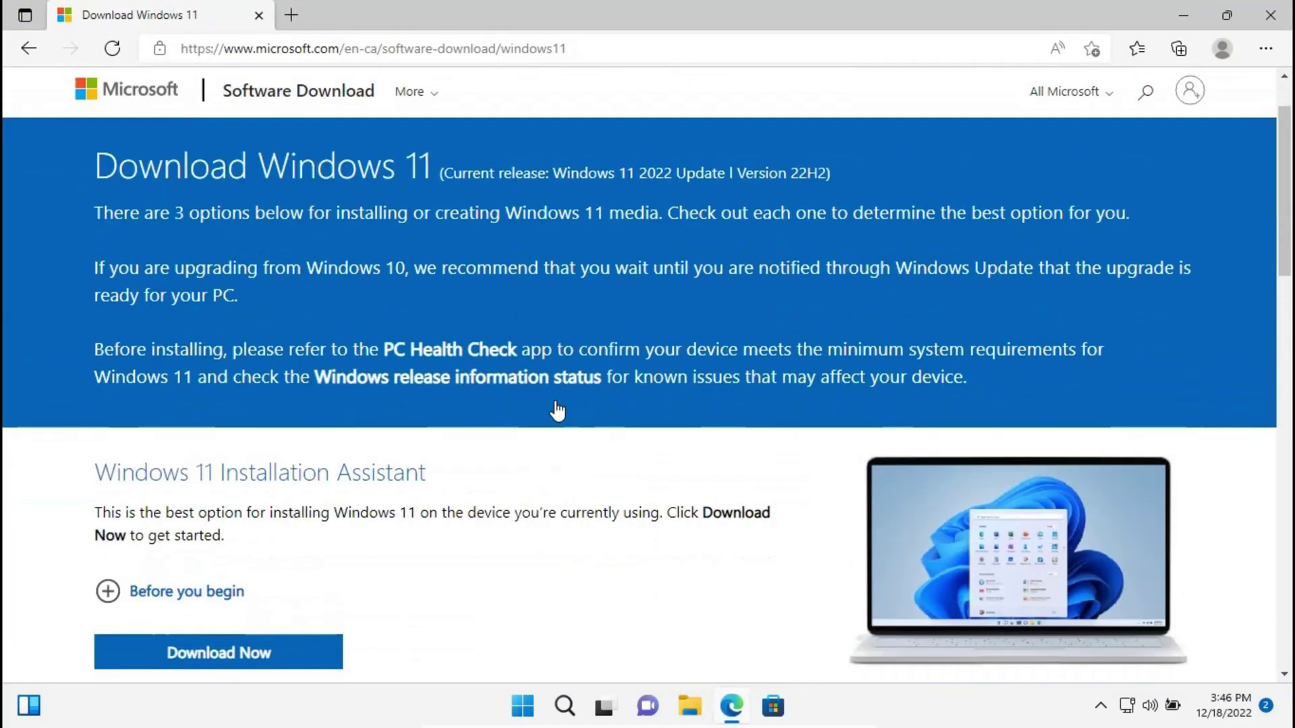
scroll(556, 405, "down", 5)
scroll(557, 399, "down", 2)
left_click(540, 379)
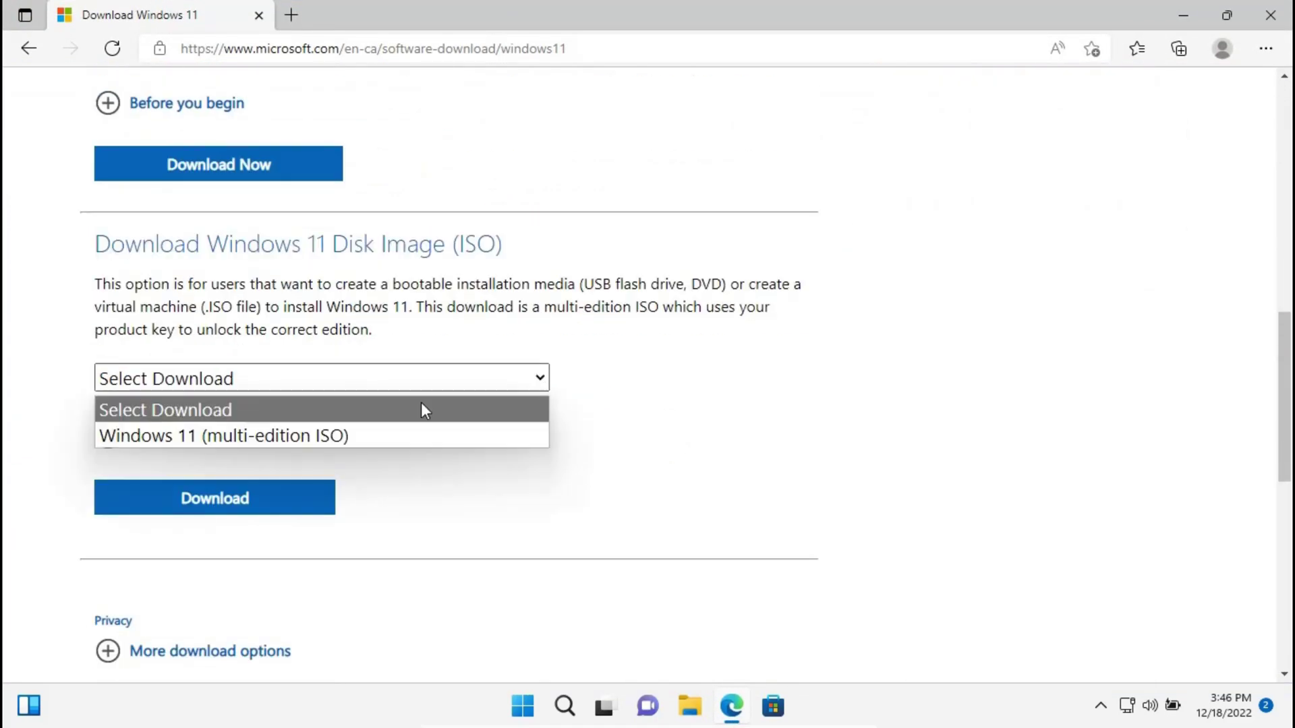
left_click(324, 435)
scroll(322, 442, "down", 2)
left_click(231, 324)
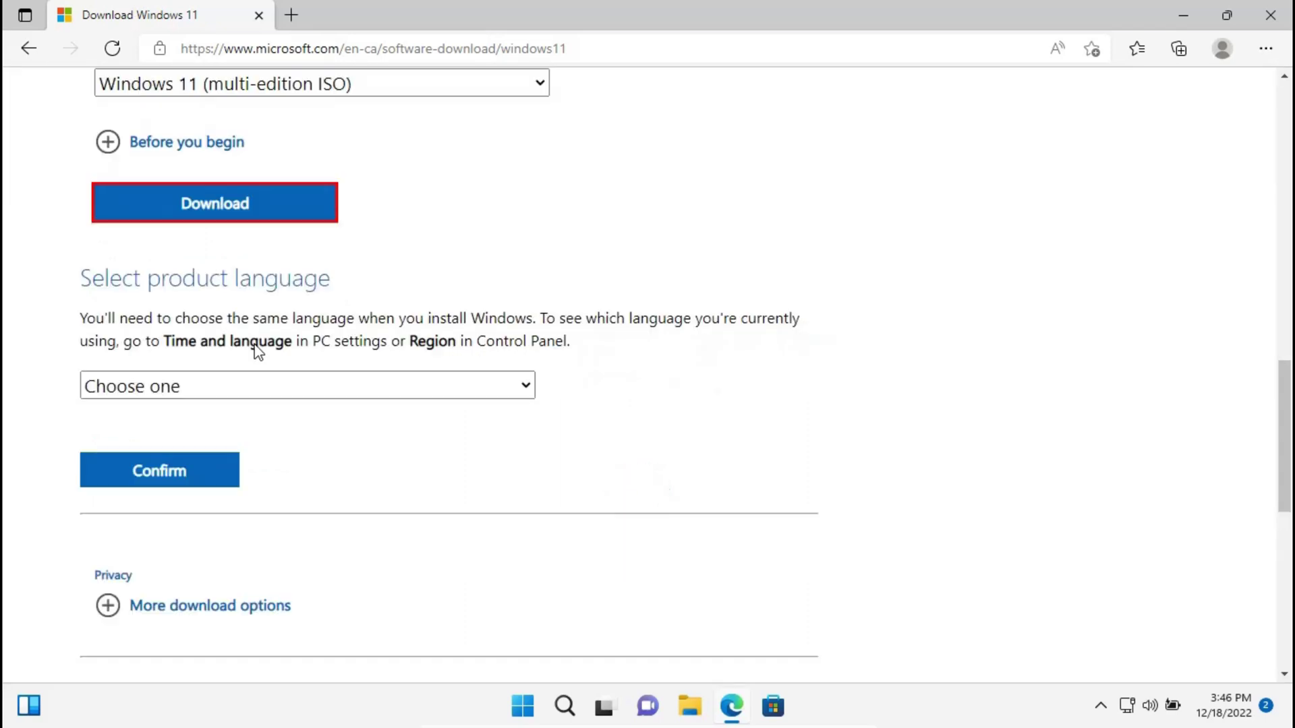
Choose English (United States) and start the 64-bit ISO download, showing its progress.
left_click(526, 385)
left_click(200, 249)
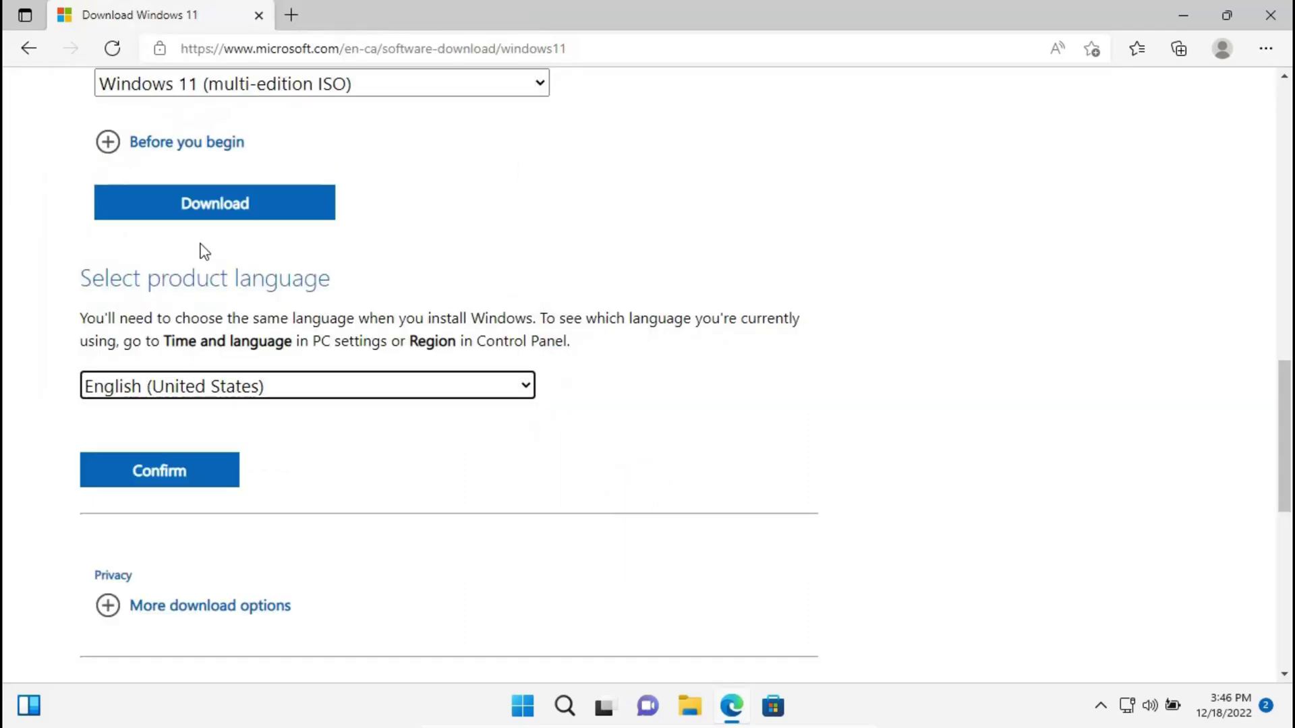
left_click(196, 473)
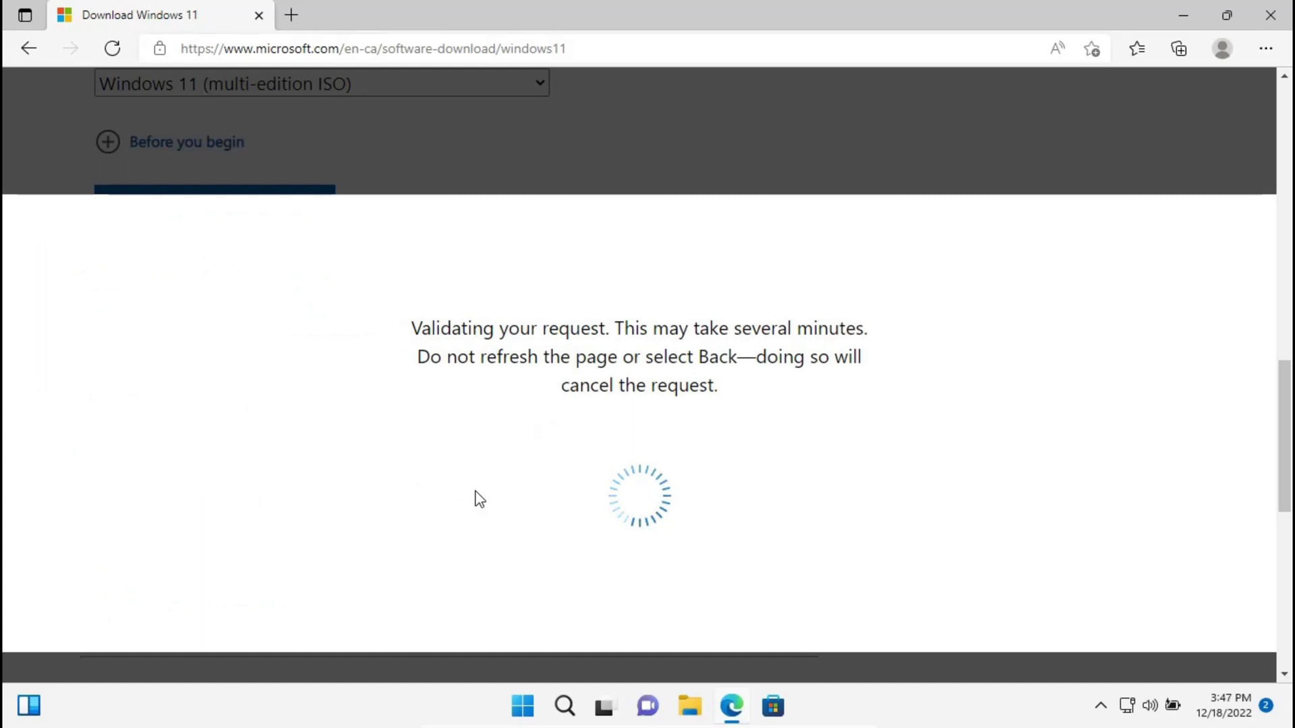
scroll(476, 497, "down", 2)
scroll(500, 489, "up", 2)
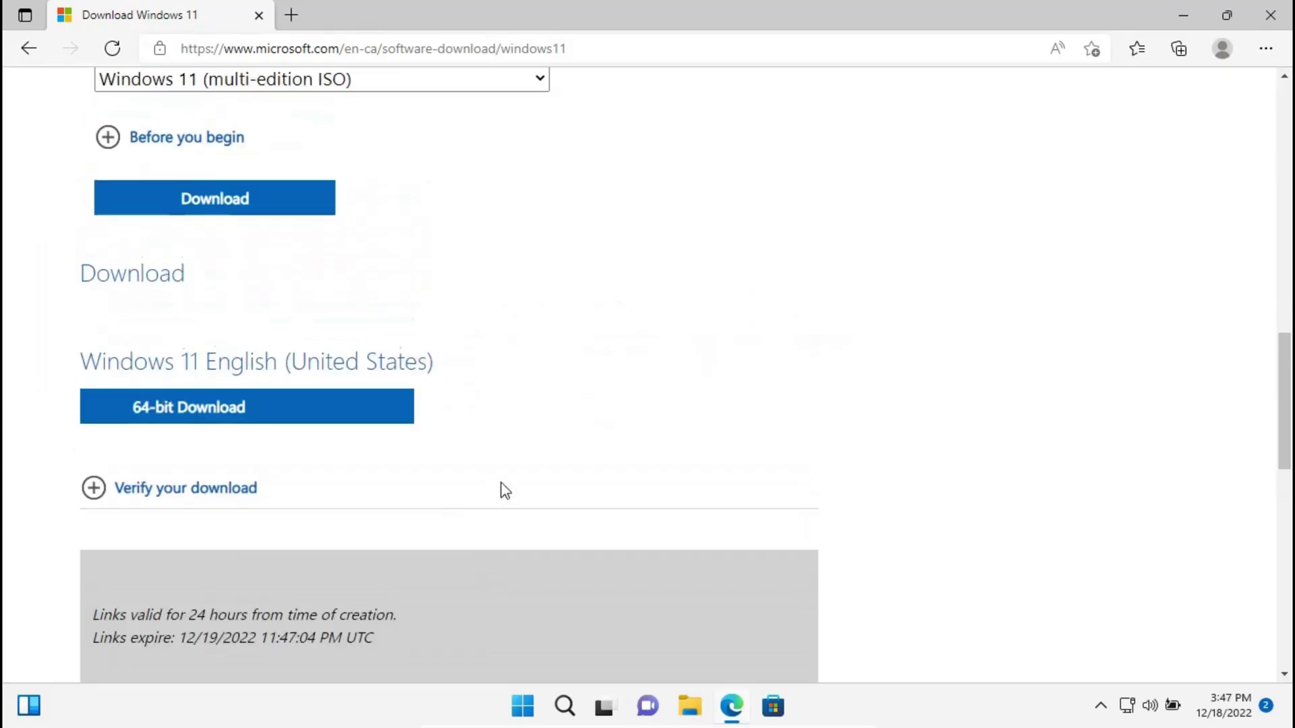
scroll(500, 489, "up", 1)
left_click(229, 515)
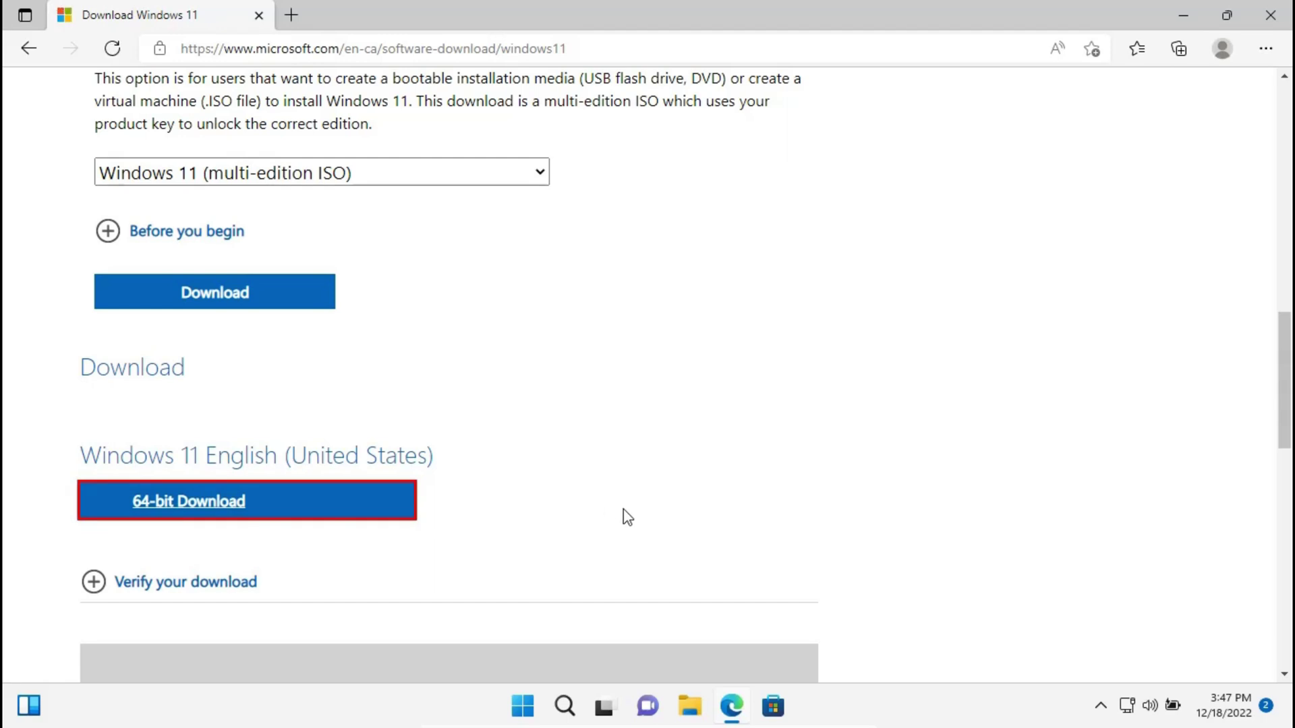
scroll(1027, 361, "down", 1)
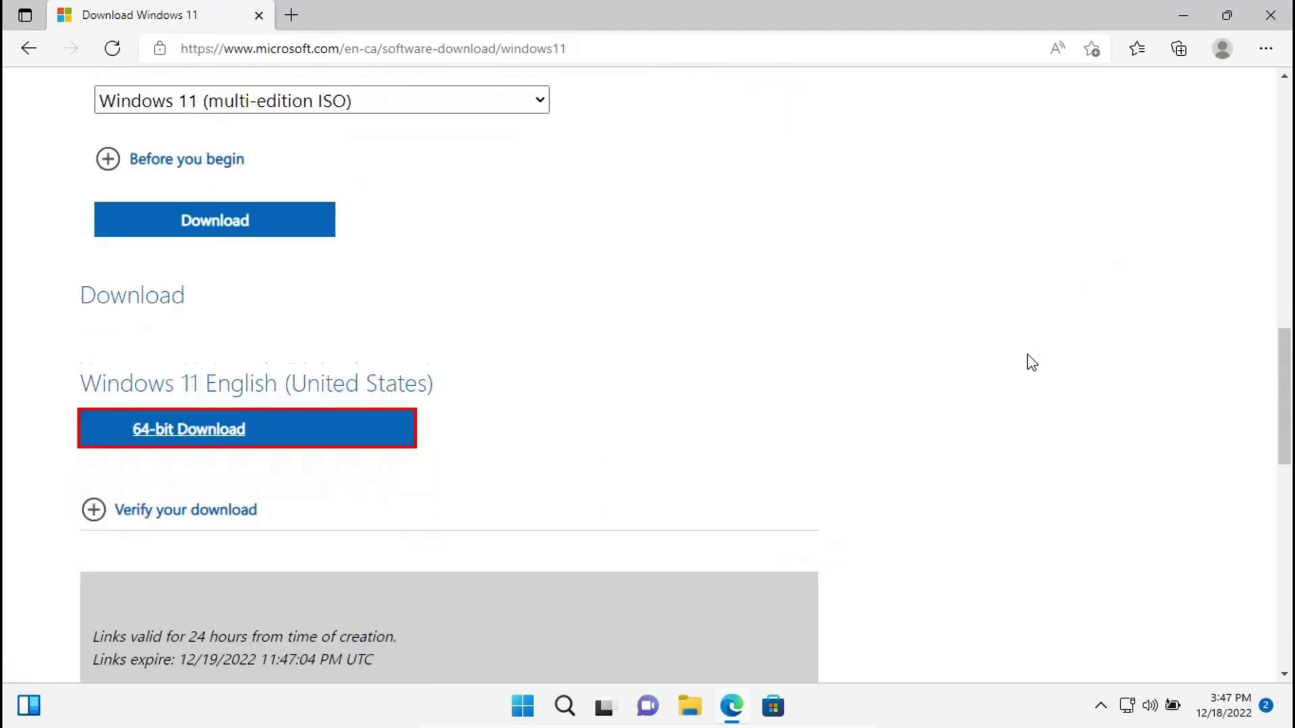
scroll(1022, 362, "down", 1)
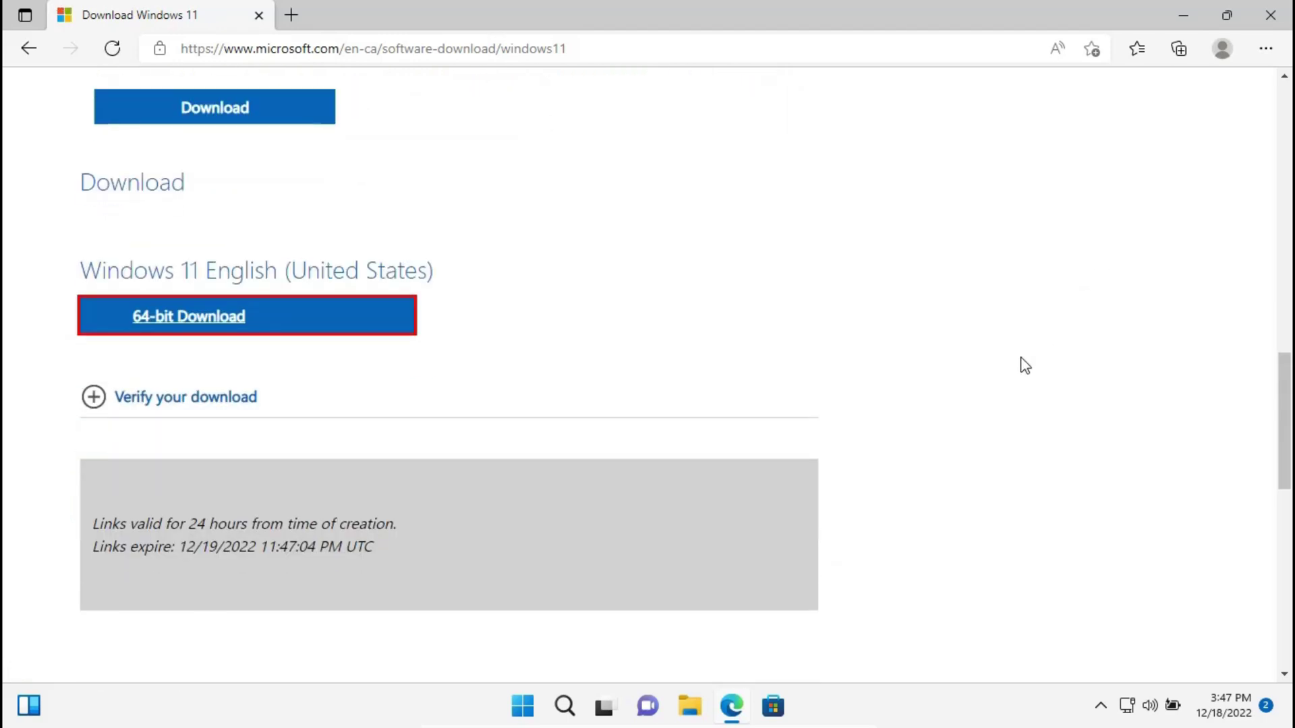
left_click(1266, 49)
key("Escape")
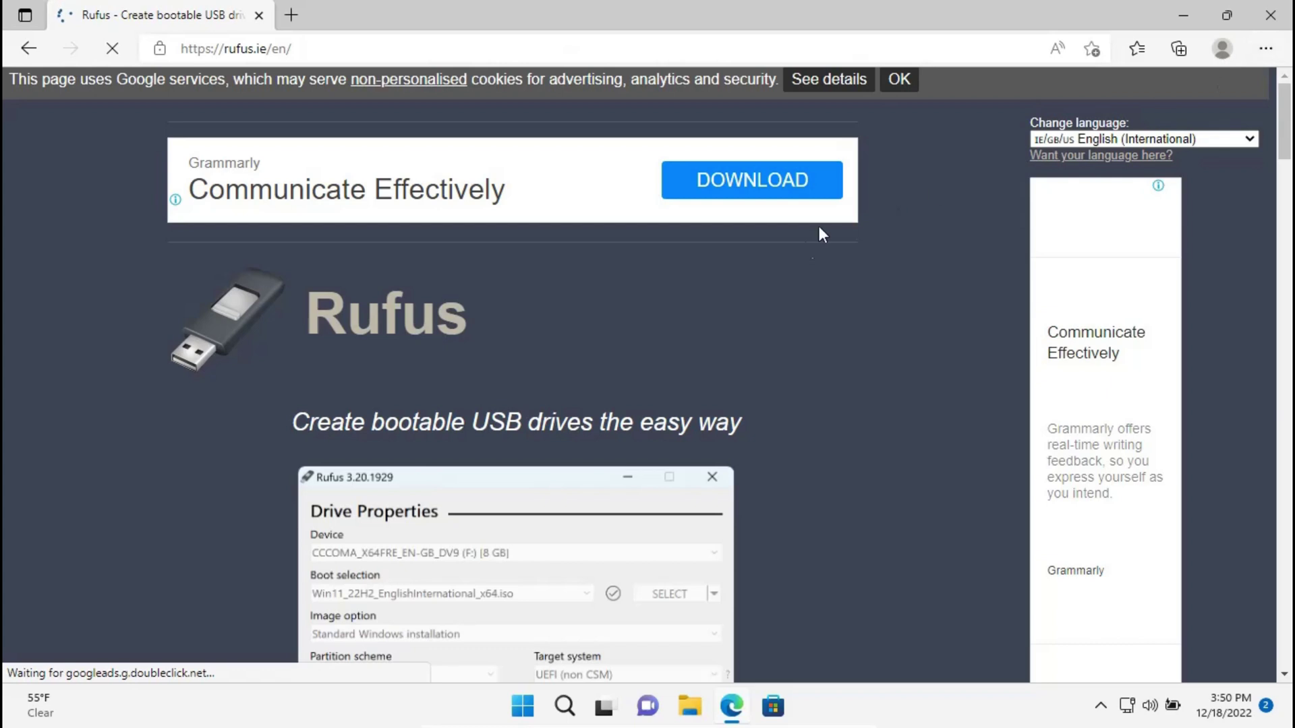
scroll(849, 273, "down", 2)
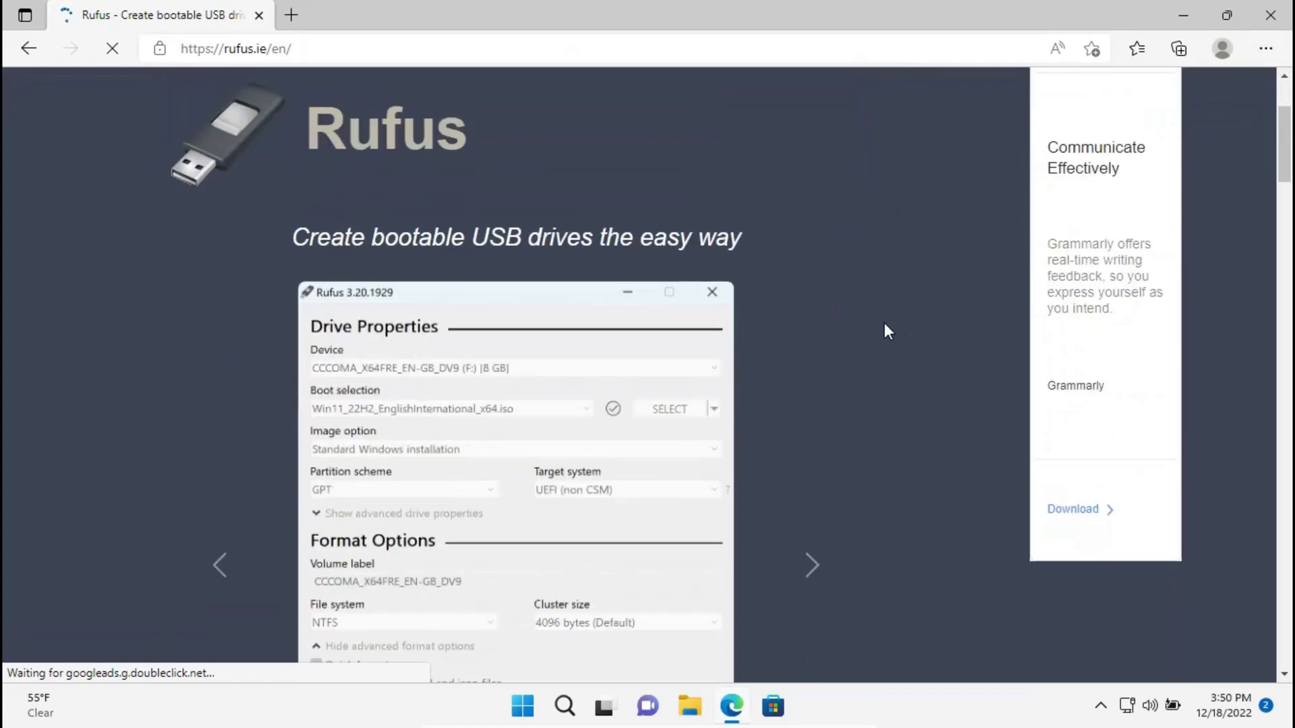
scroll(885, 327, "down", 2)
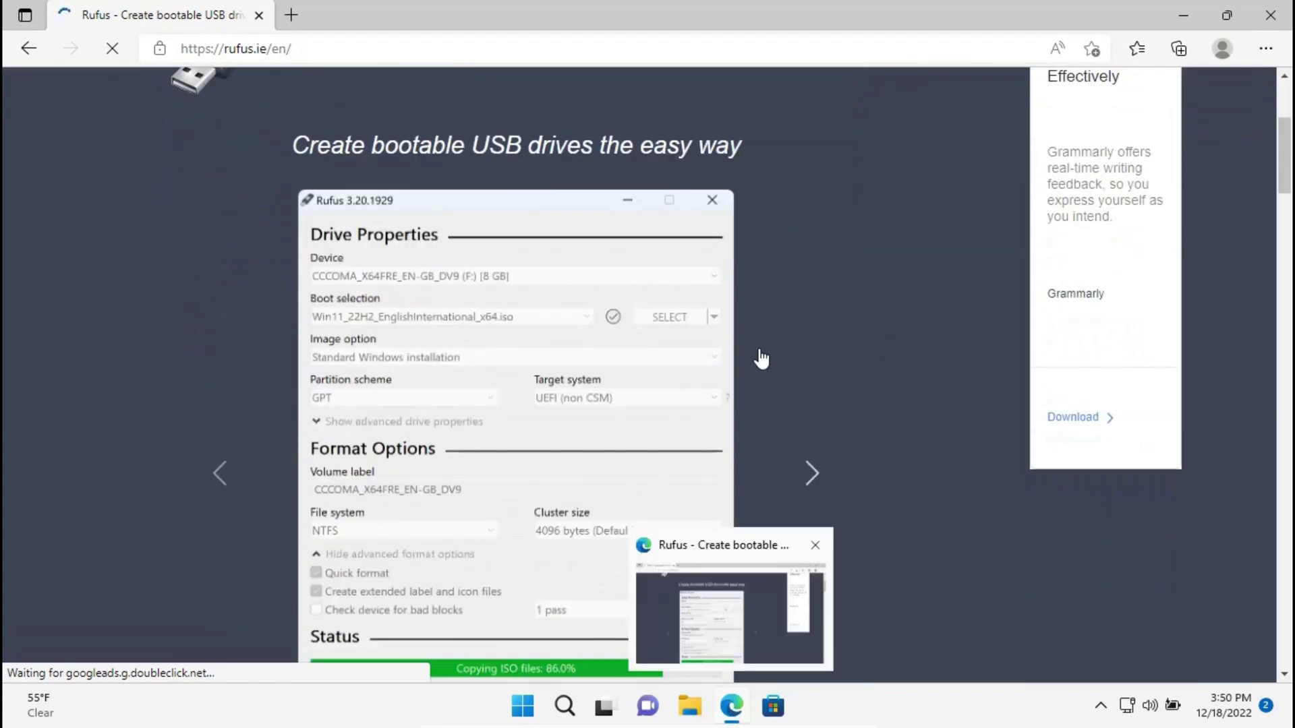
scroll(708, 288, "down", 2)
scroll(736, 287, "down", 2)
scroll(741, 289, "down", 2)
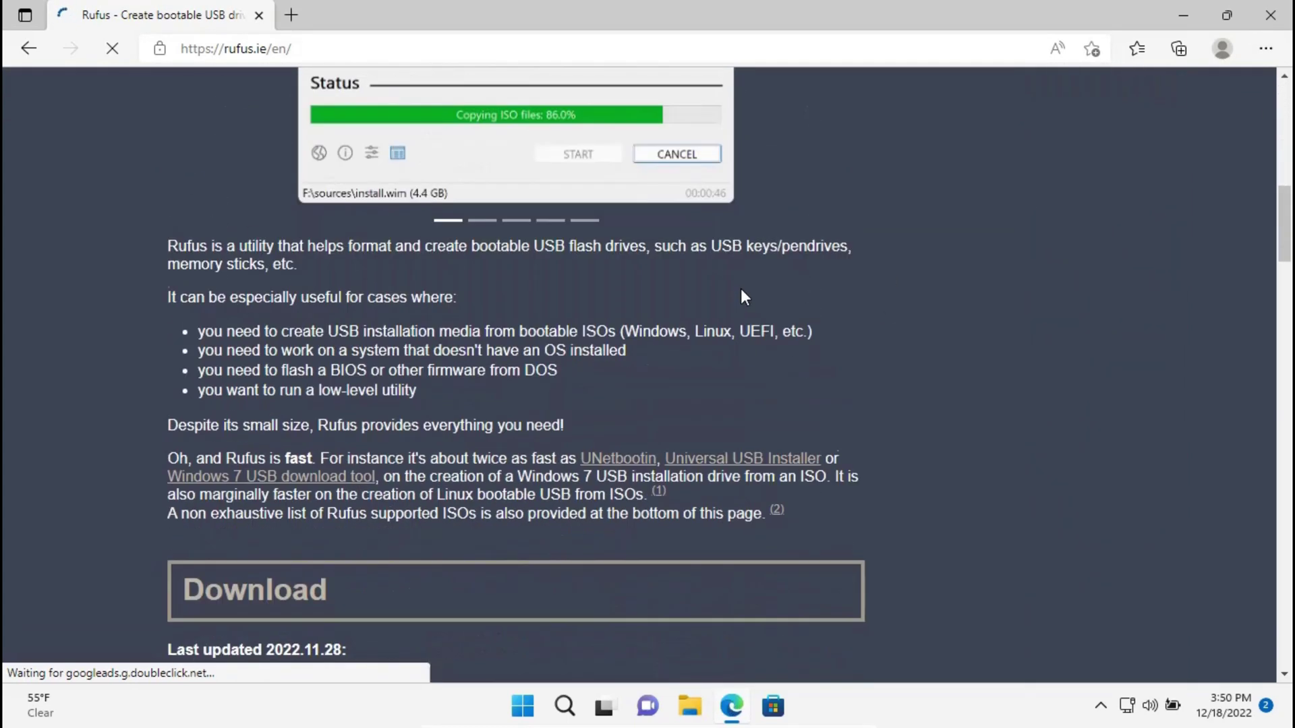
scroll(741, 288, "down", 4)
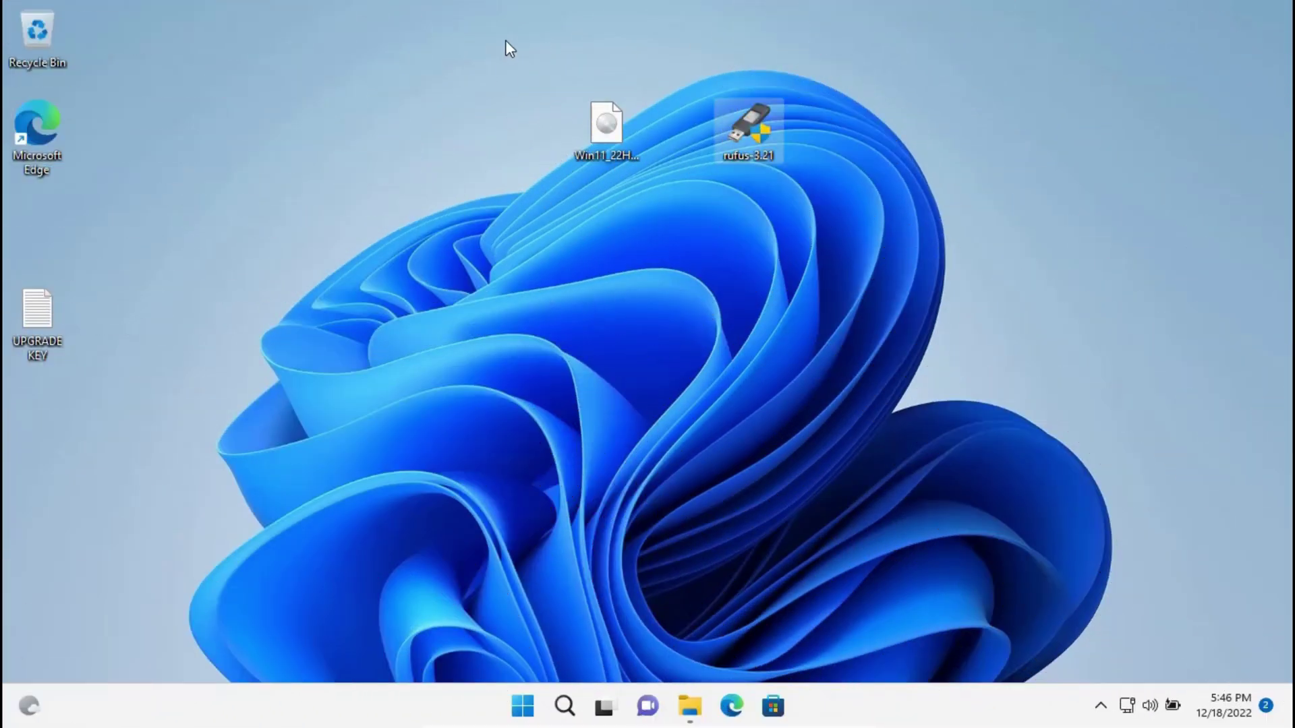
Arrange the Windows 11 ISO and Rufus icons side by side on the desktop.
left_click_drag(506, 40, 669, 206)
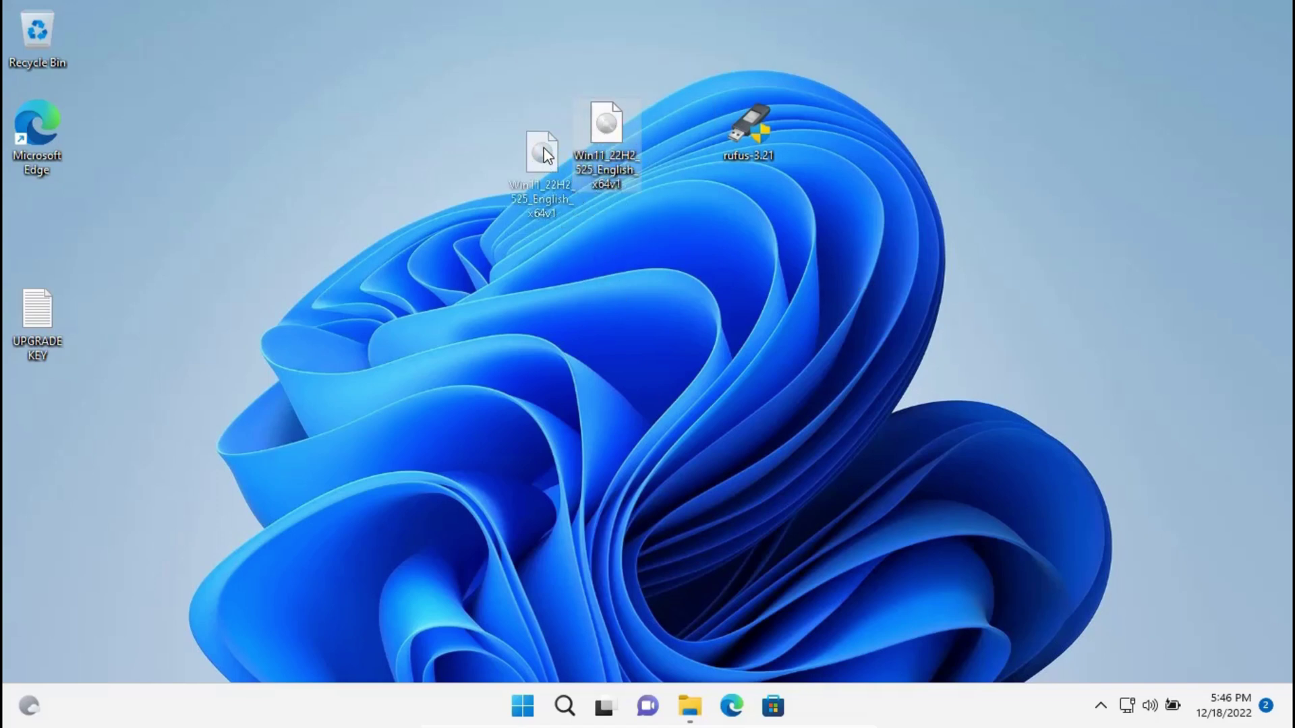
left_click_drag(610, 125, 540, 144)
left_click_drag(746, 123, 685, 124)
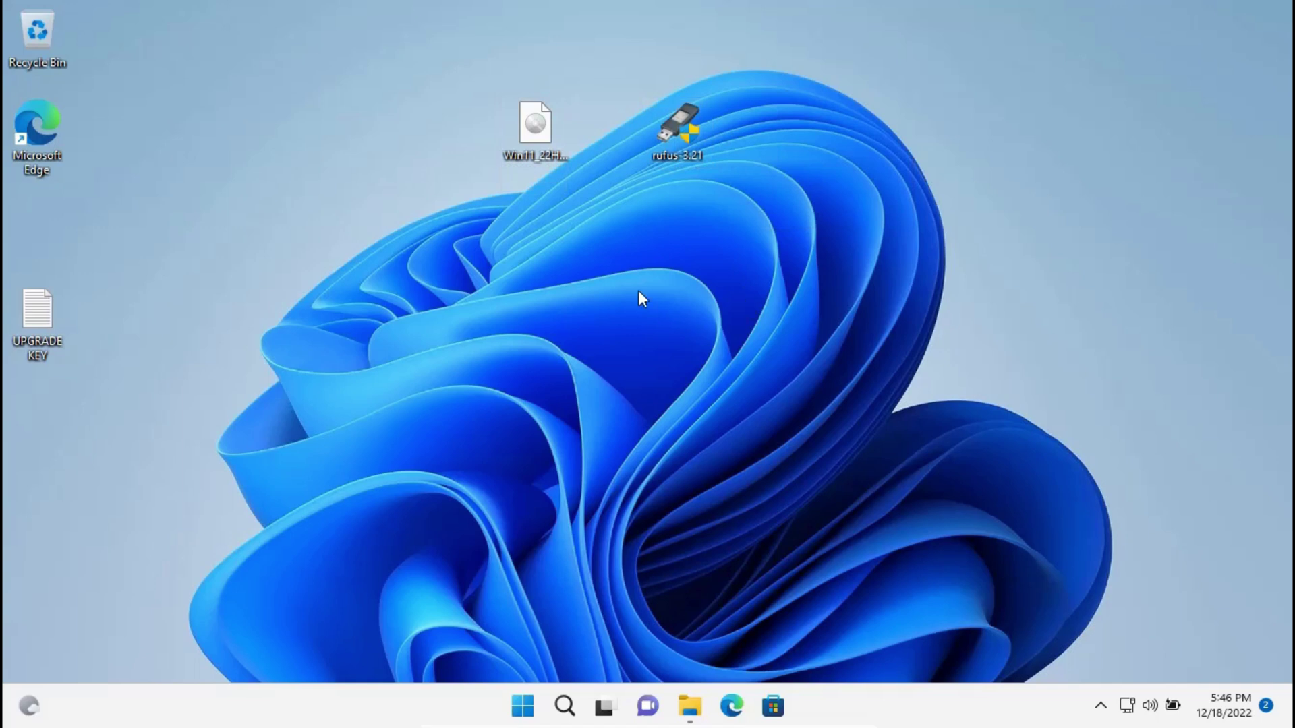
Launch Rufus as administrator by approving the User Account Control prompt.
double_click(688, 123)
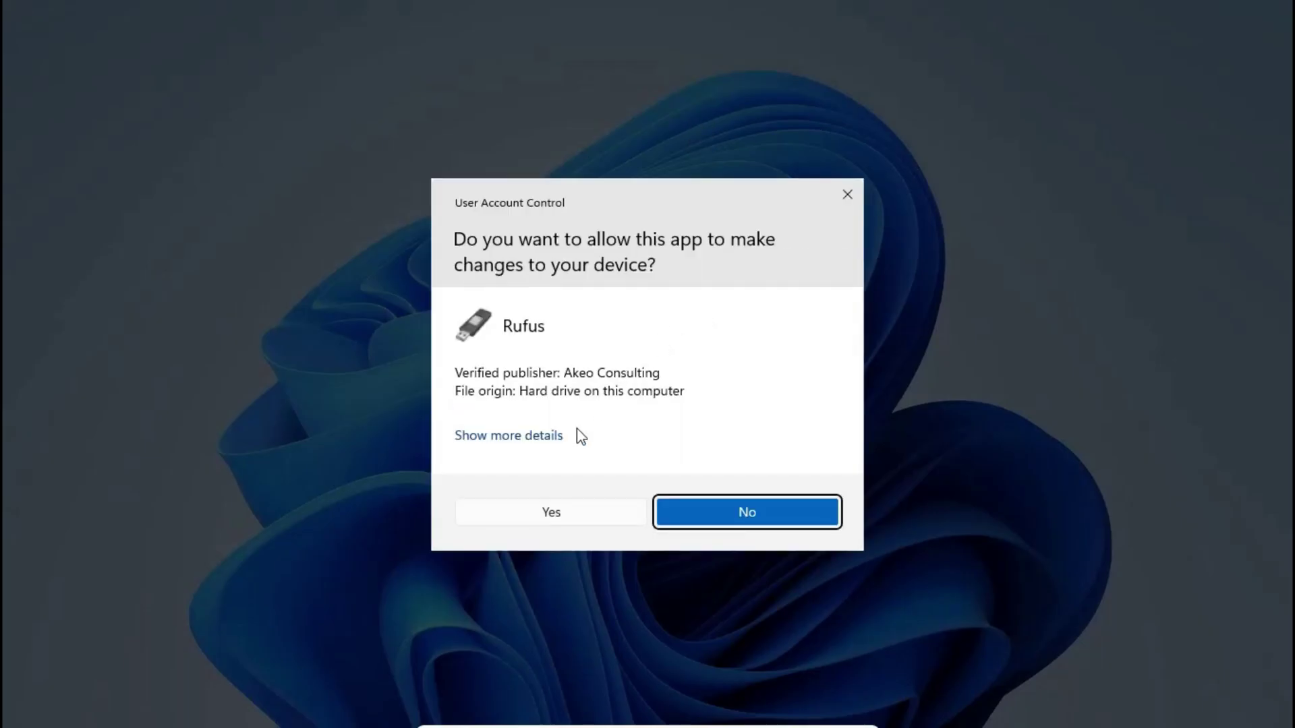
left_click(565, 512)
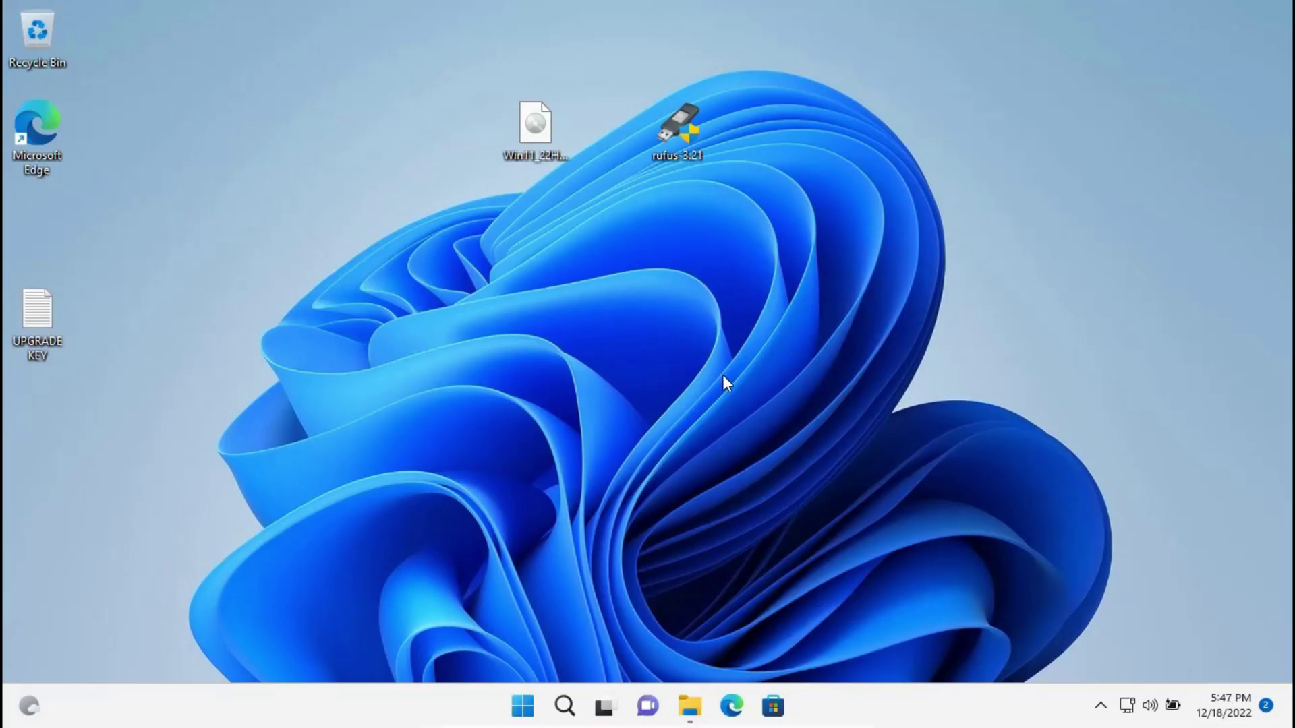
left_click_drag(672, 78, 590, 93)
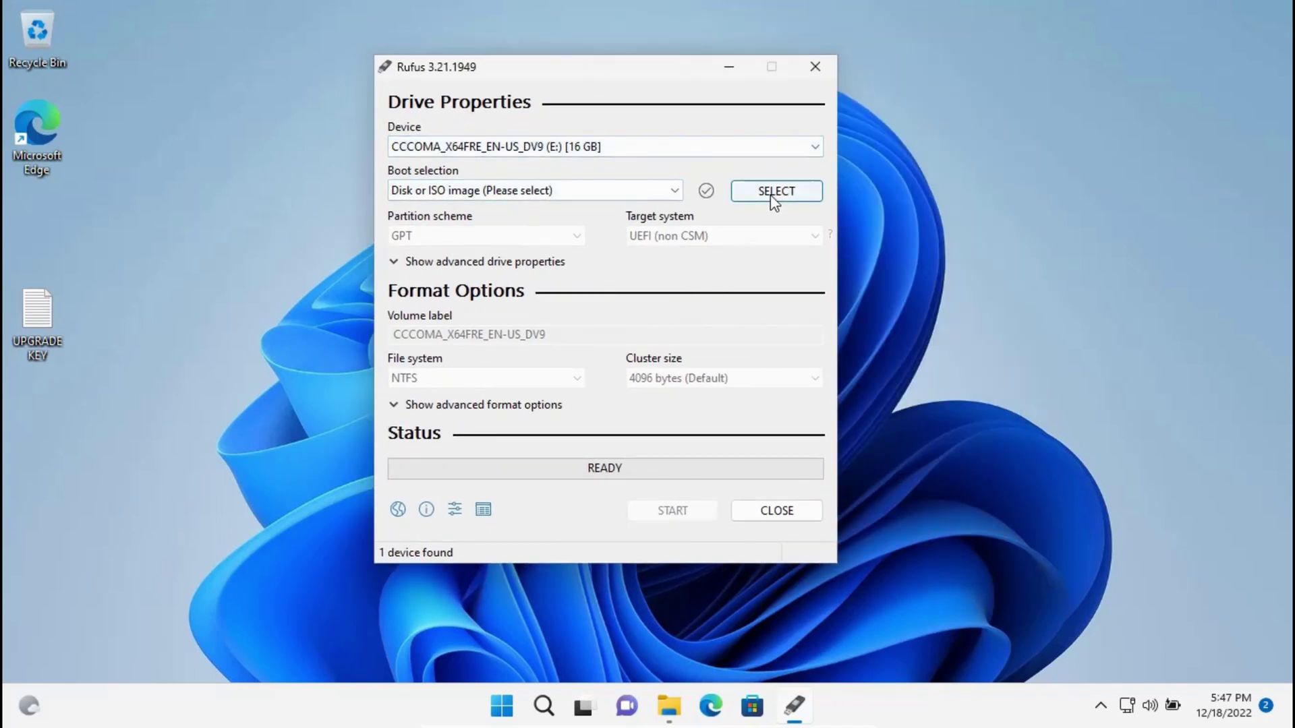
Load Win11_22H2_525_English_x64v1.iso from the Desktop as Rufus's boot selection.
left_click(772, 195)
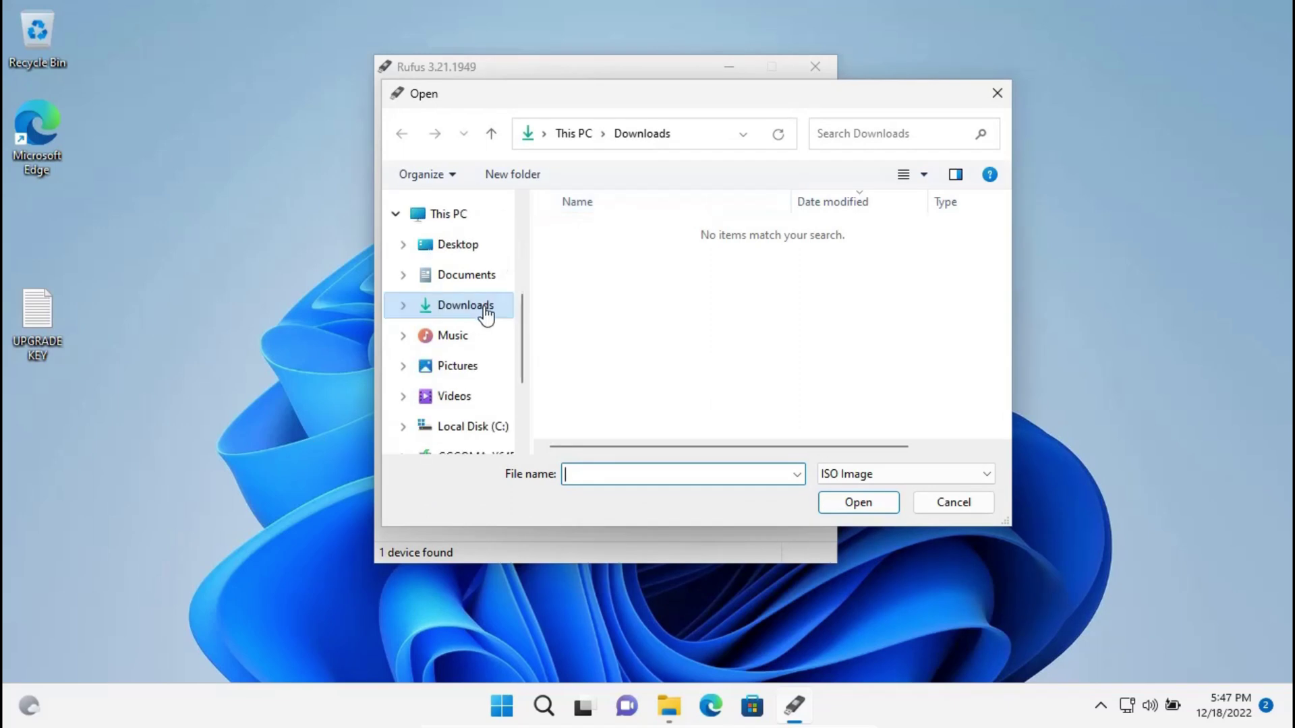
mouse_move(520, 361)
left_mouse_down()
mouse_move(531, 395)
mouse_move(511, 253)
left_mouse_up()
left_click(445, 246)
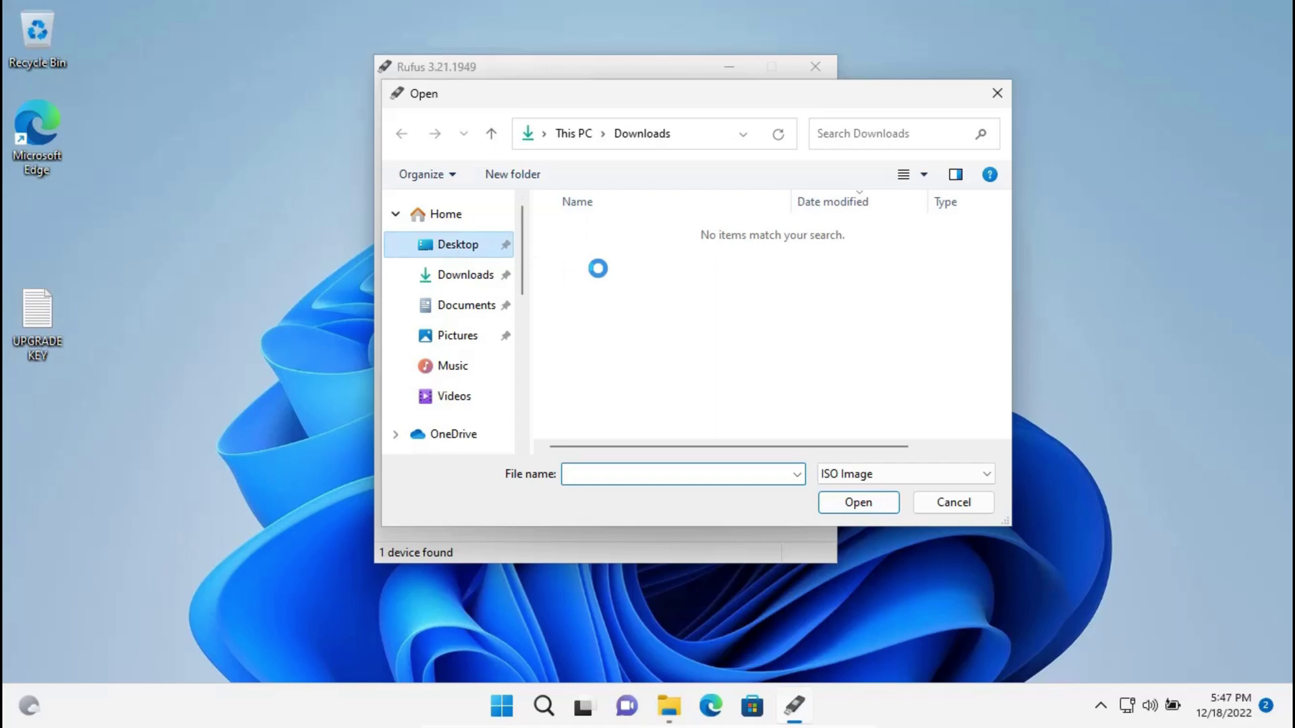
left_click(622, 236)
left_click(855, 503)
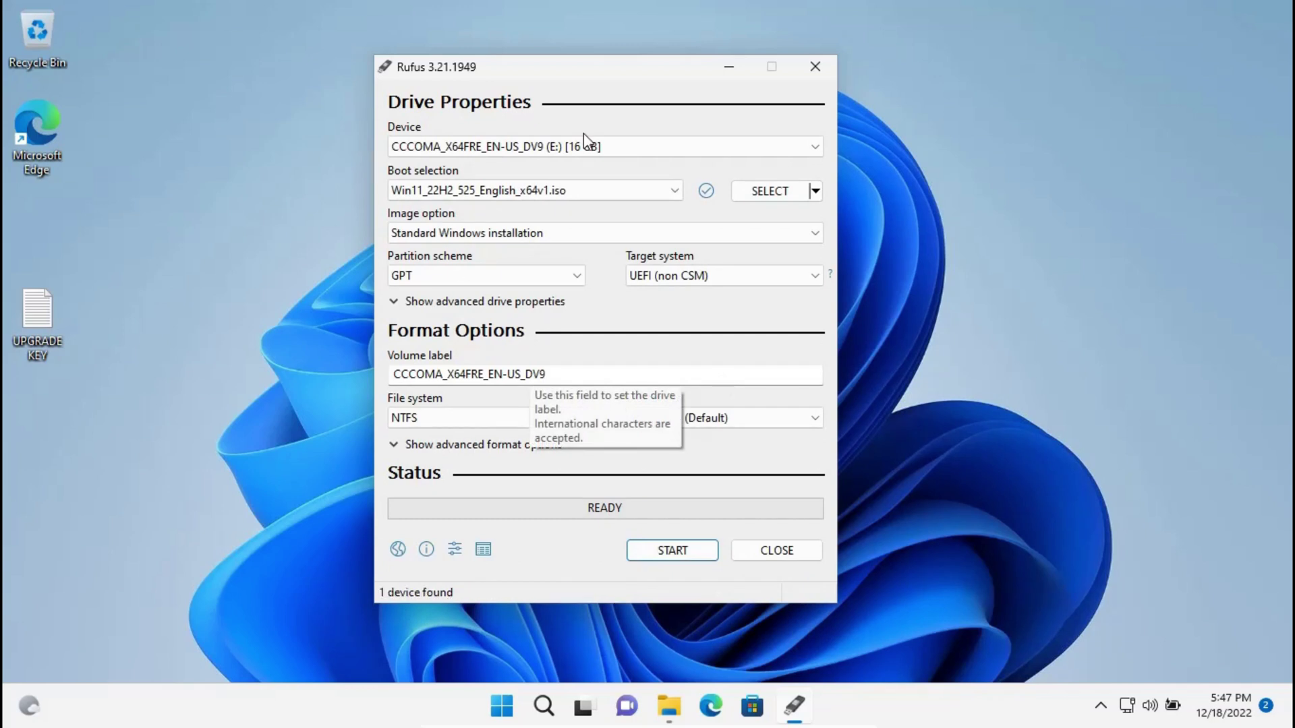
left_click_drag(580, 68, 648, 75)
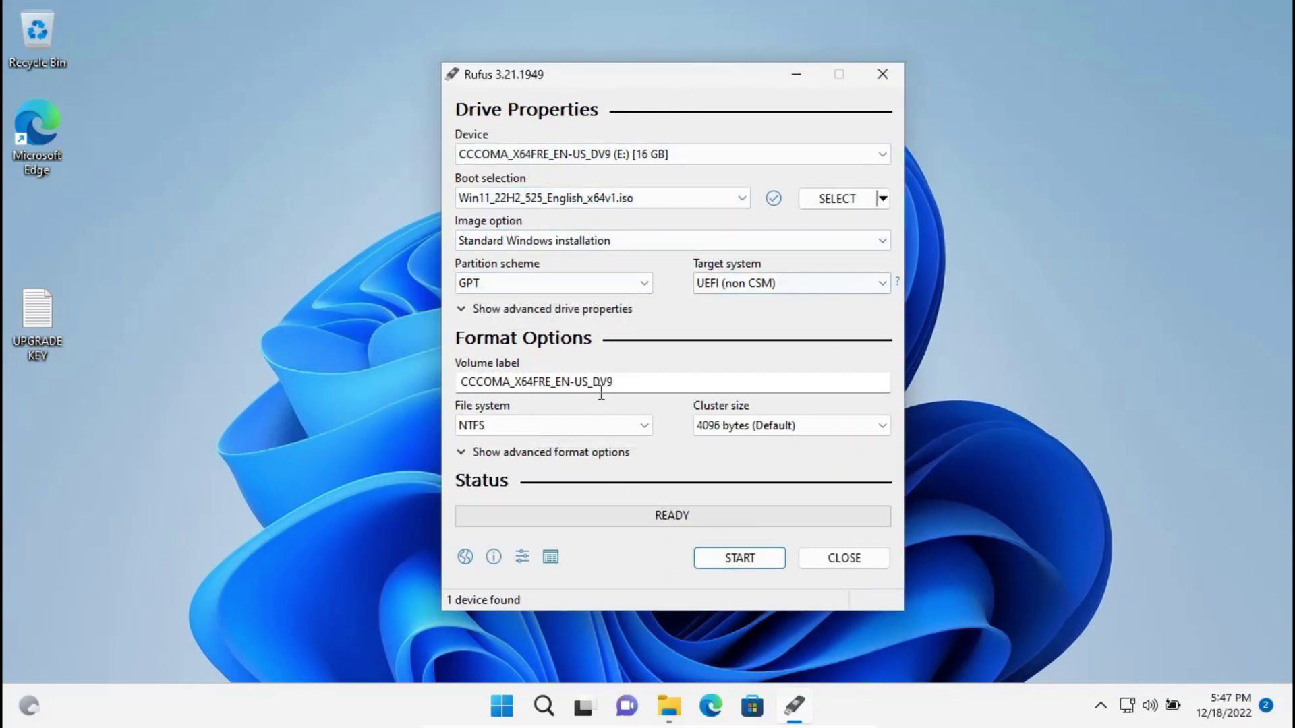
Start the write with local account and this PC's regional settings enabled, accepting the data wipe.
left_click(730, 562)
left_click_drag(620, 327, 619, 135)
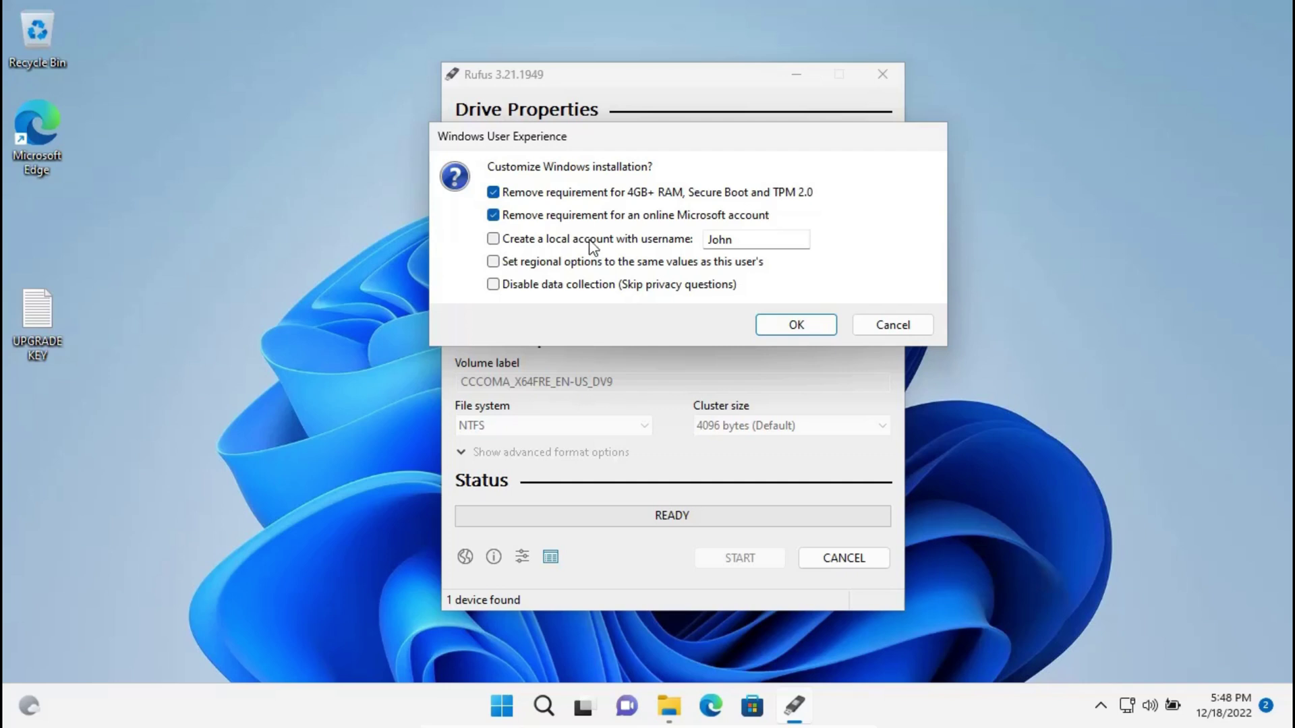
left_click(495, 241)
left_click(495, 263)
left_click_drag(637, 140, 598, 140)
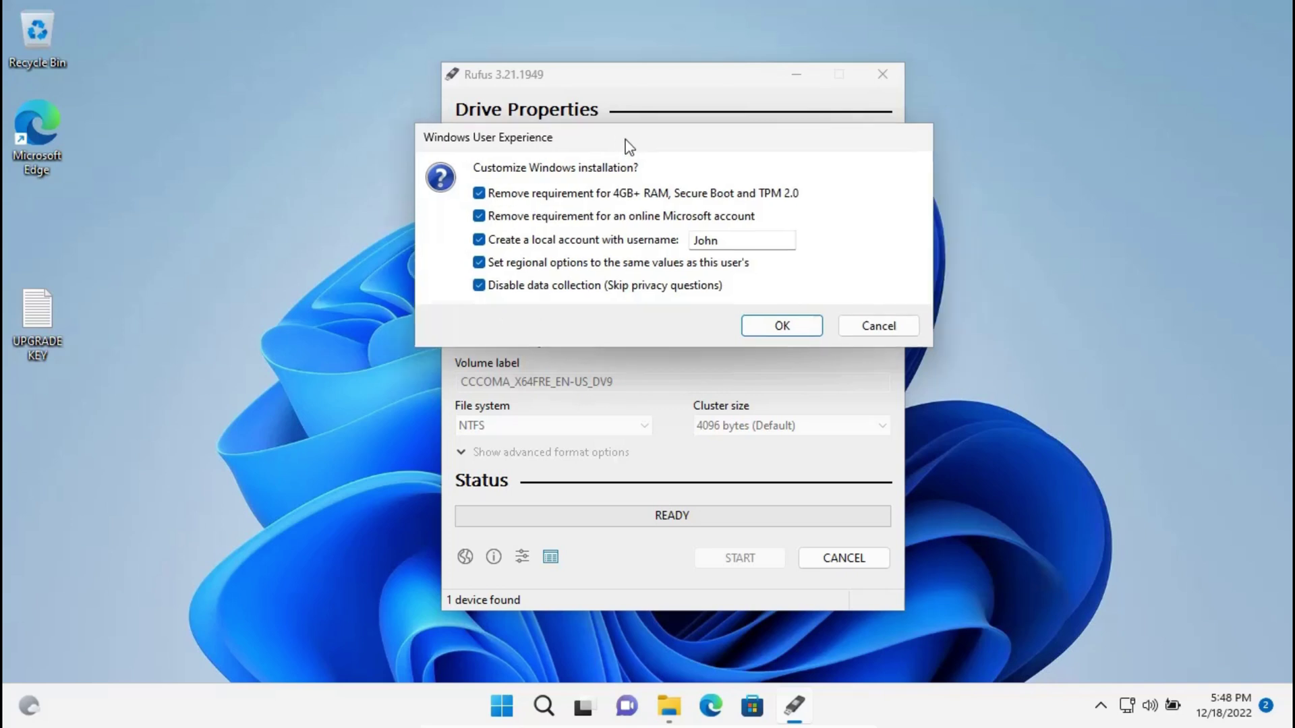
left_click(752, 329)
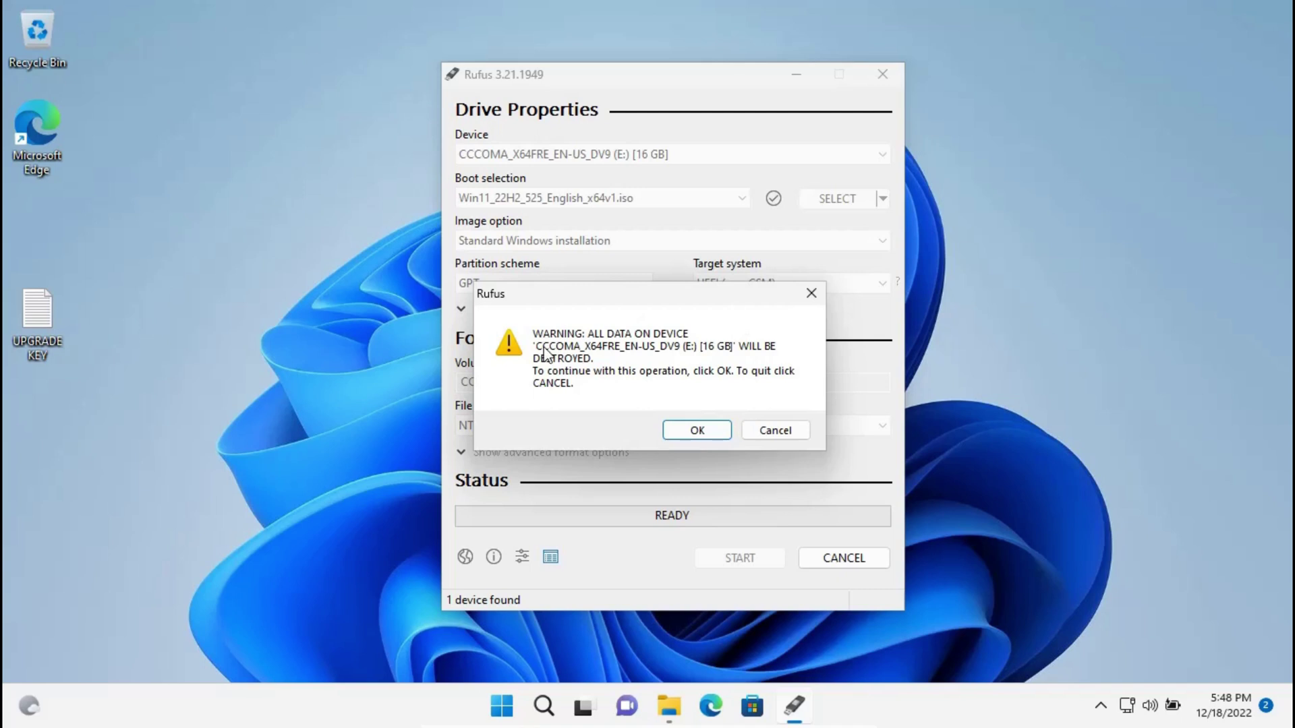
left_click(686, 433)
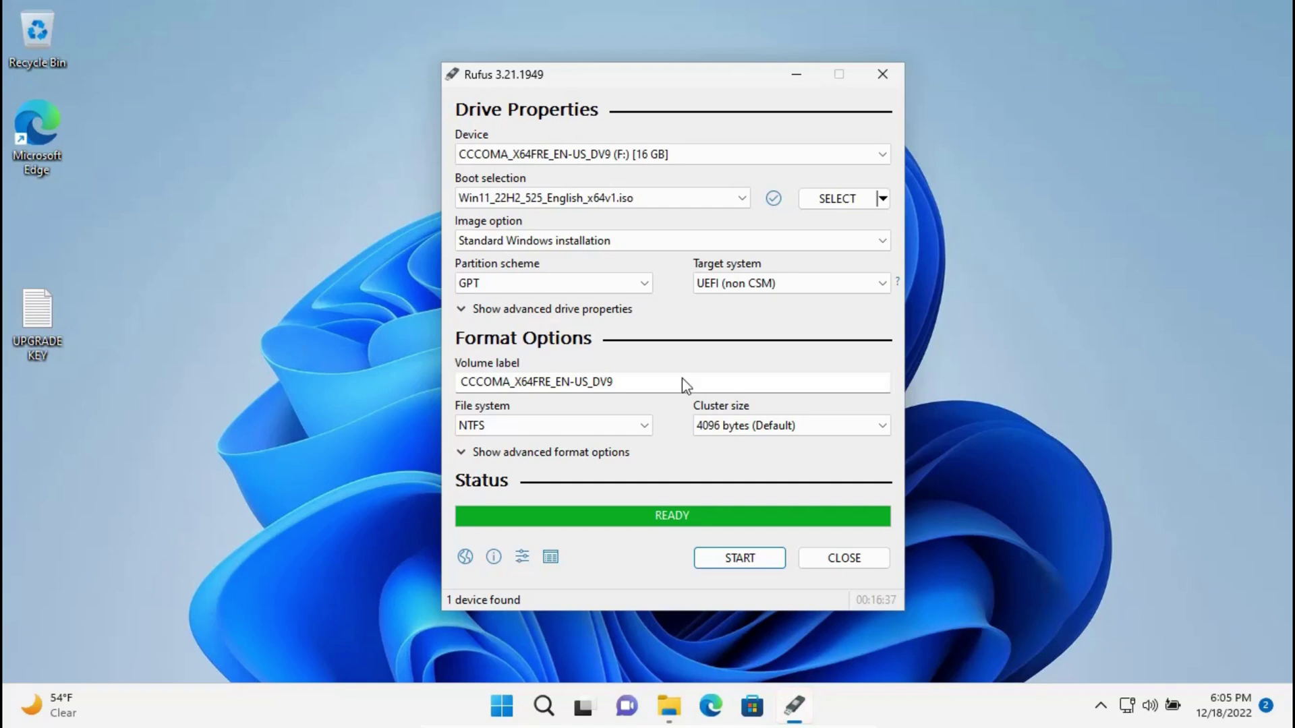
Close Rufus, open the CCCOMA F: USB drive in File Explorer and select its eight files.
left_click(843, 558)
left_click(688, 706)
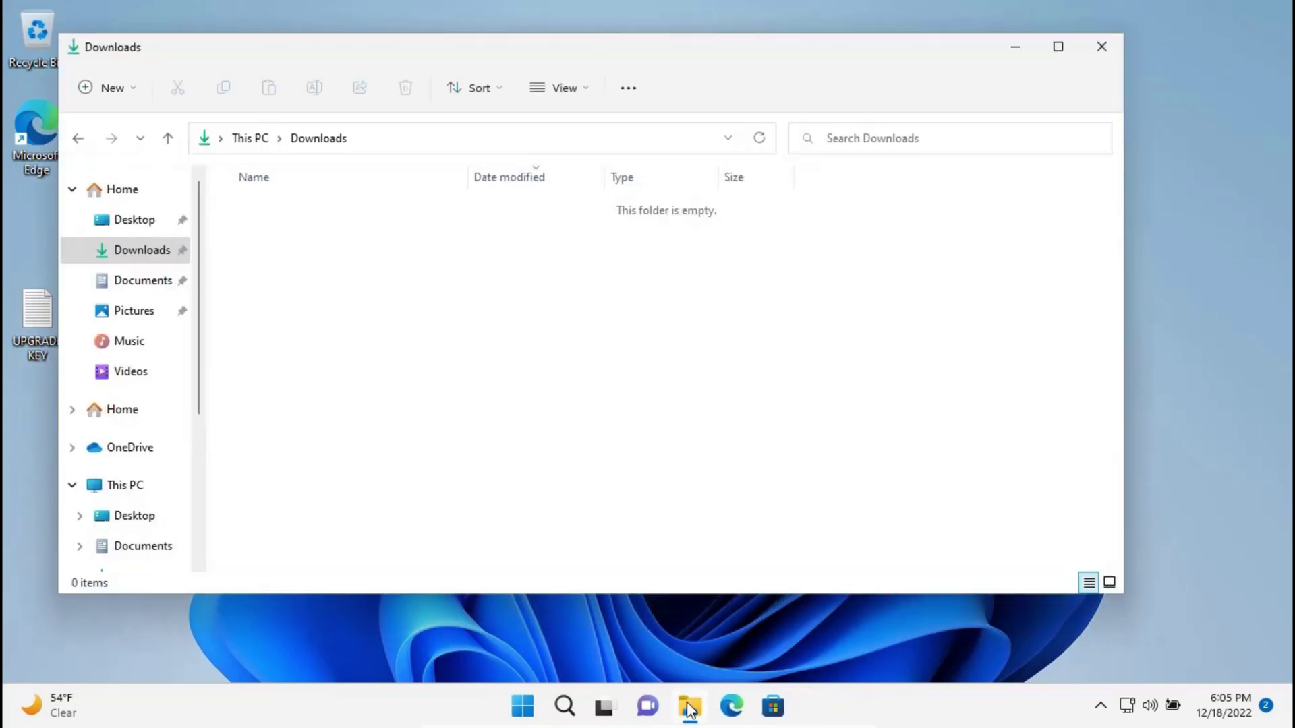
left_click(129, 493)
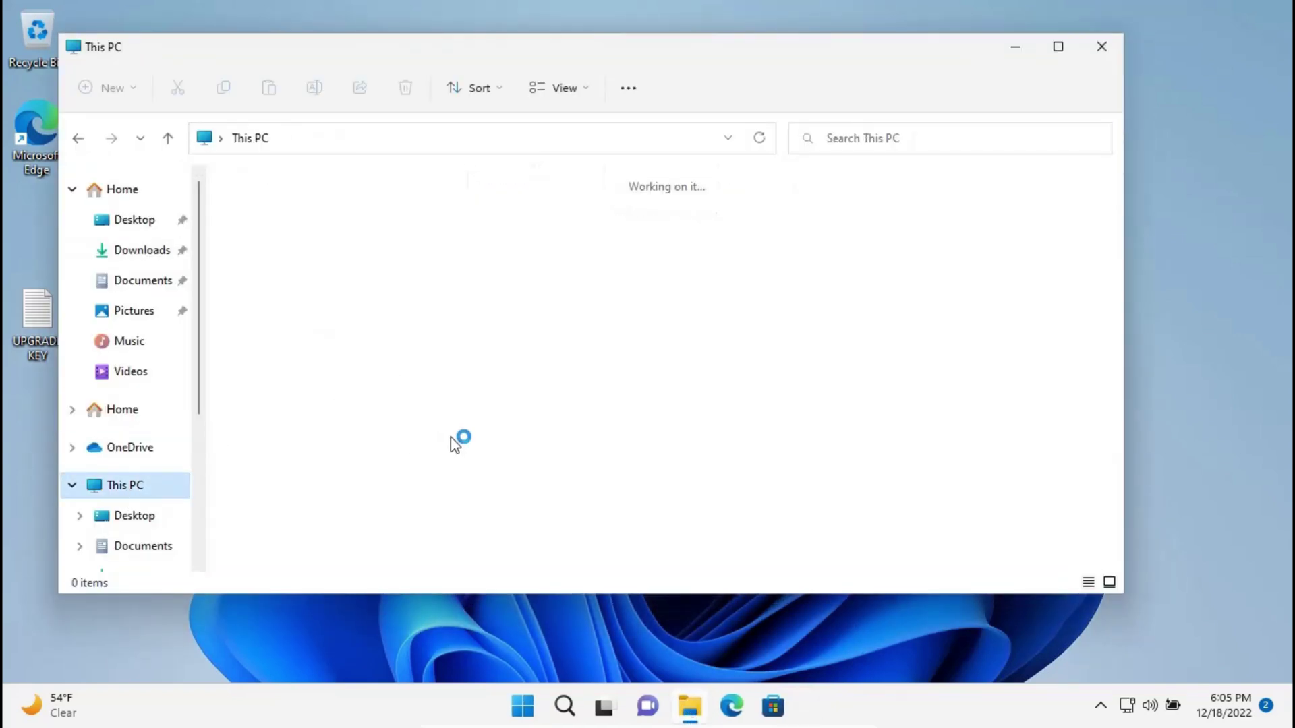
left_click(795, 351)
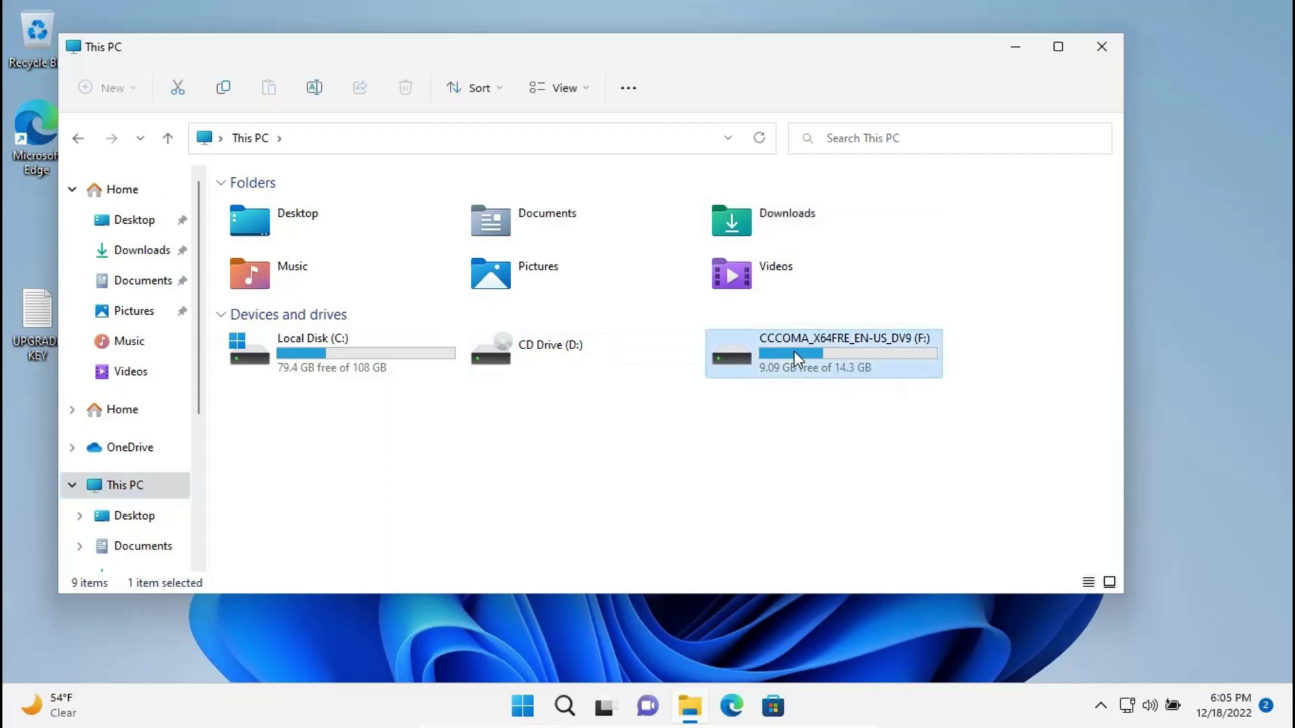
double_click(795, 351)
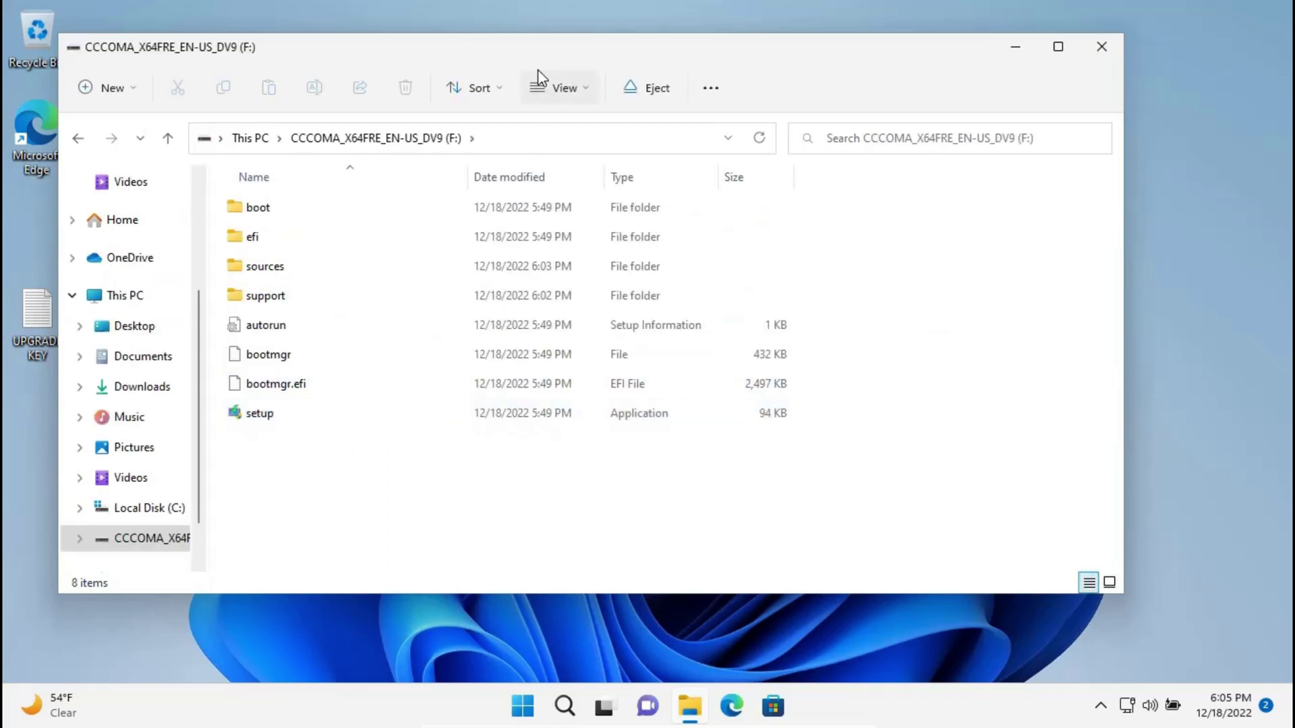
left_click_drag(526, 57, 604, 55)
left_click_drag(354, 482, 317, 178)
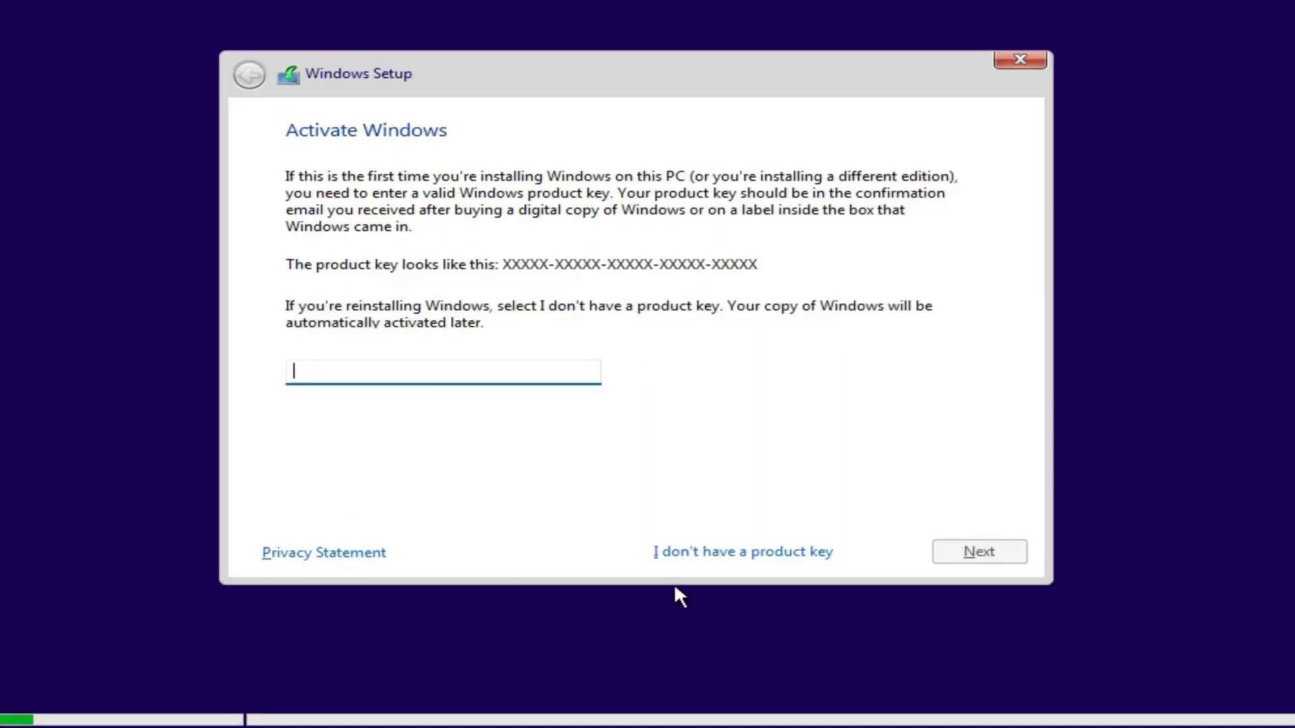
Skip the product key and choose the Windows 11 Pro edition.
left_click(720, 551)
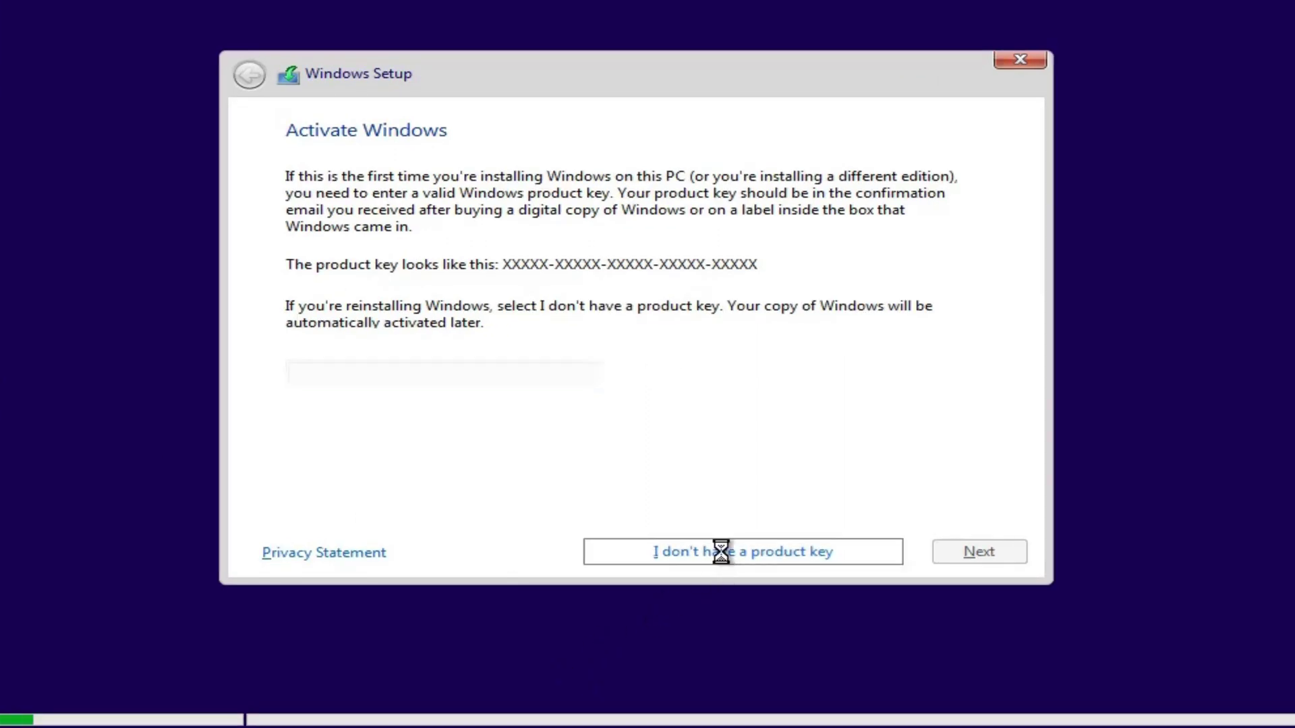
left_click(405, 314)
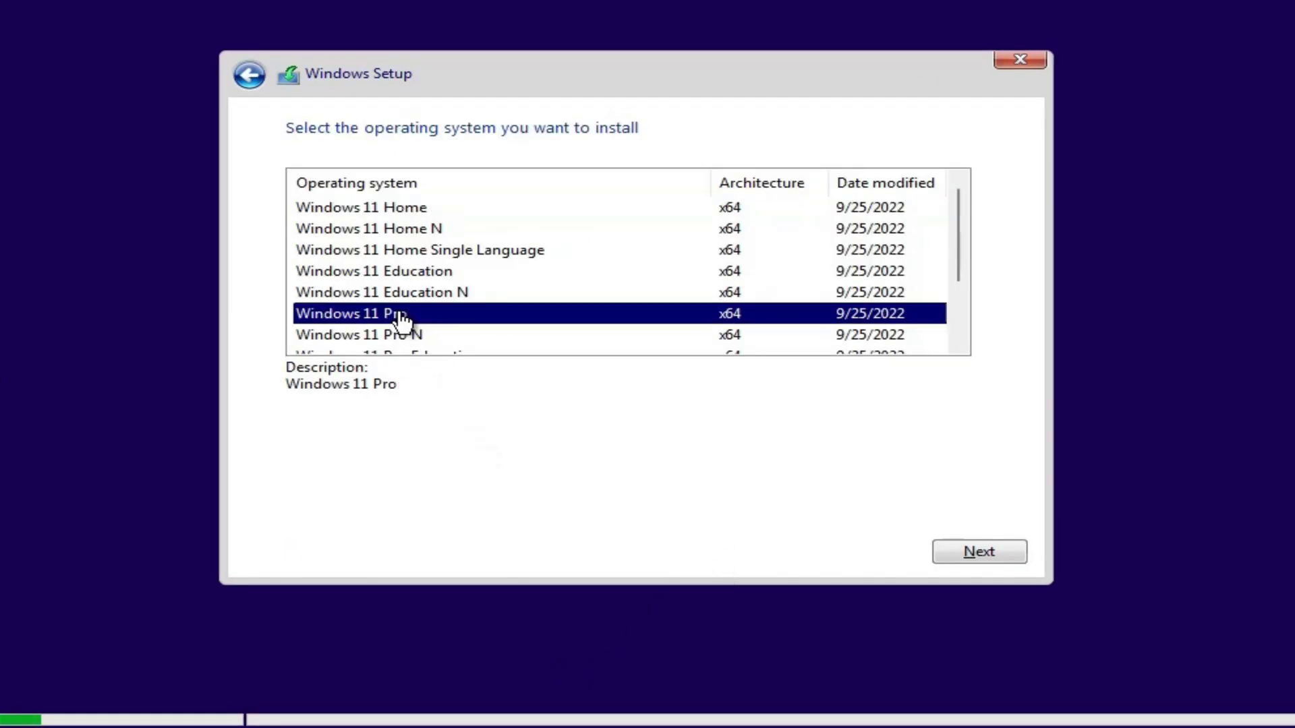
left_click(963, 553)
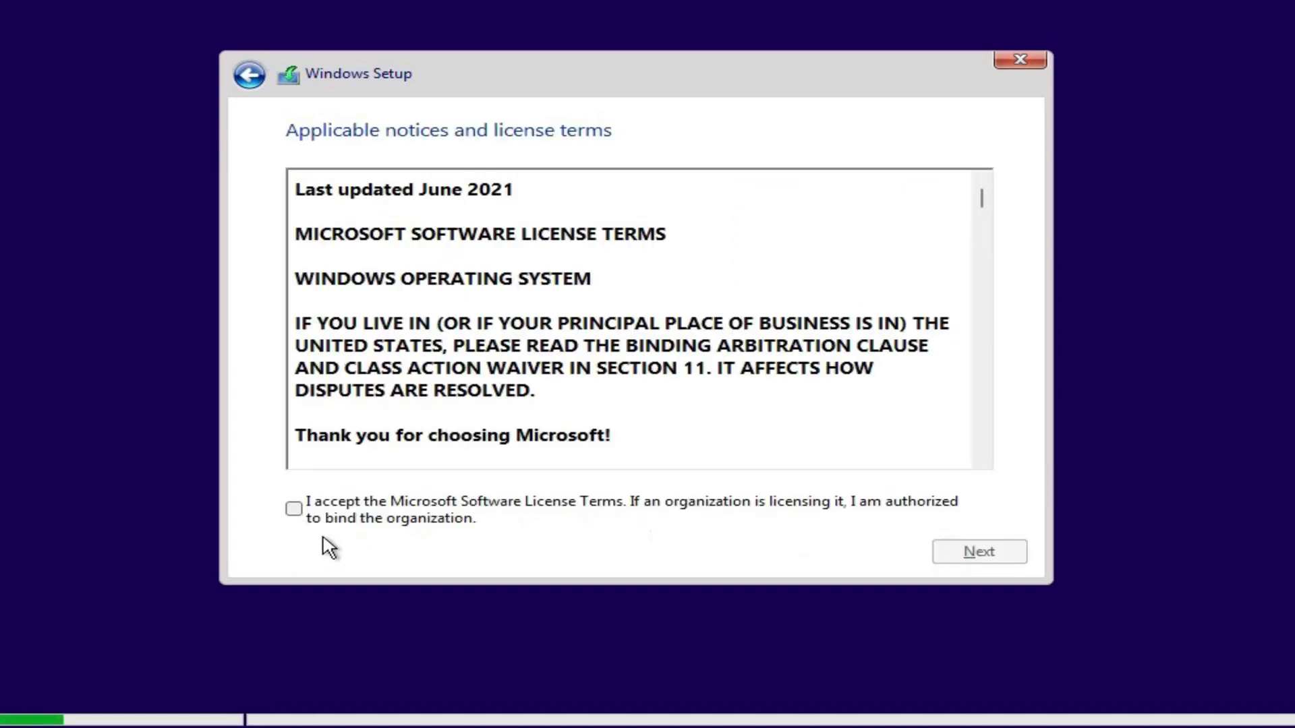
Accept the license terms and choose a custom install onto Drive 0's unallocated space.
left_click(293, 509)
left_click(981, 554)
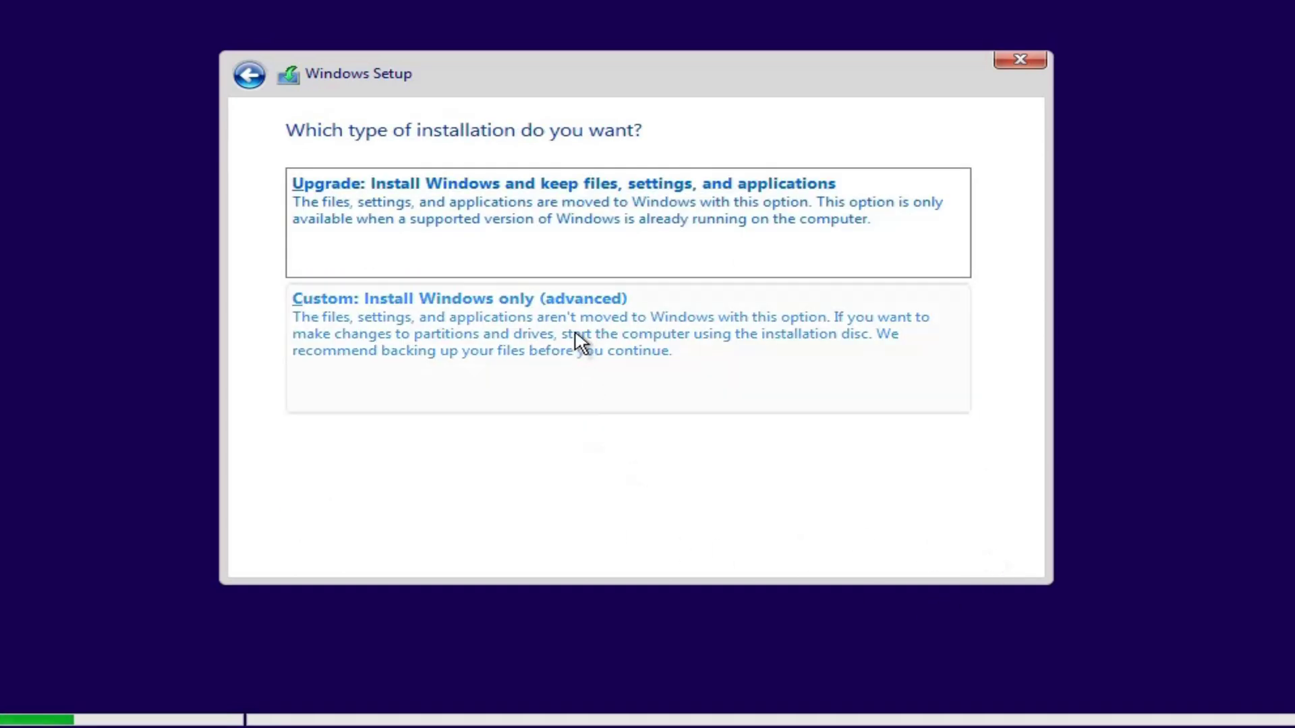
left_click(579, 339)
left_click(971, 552)
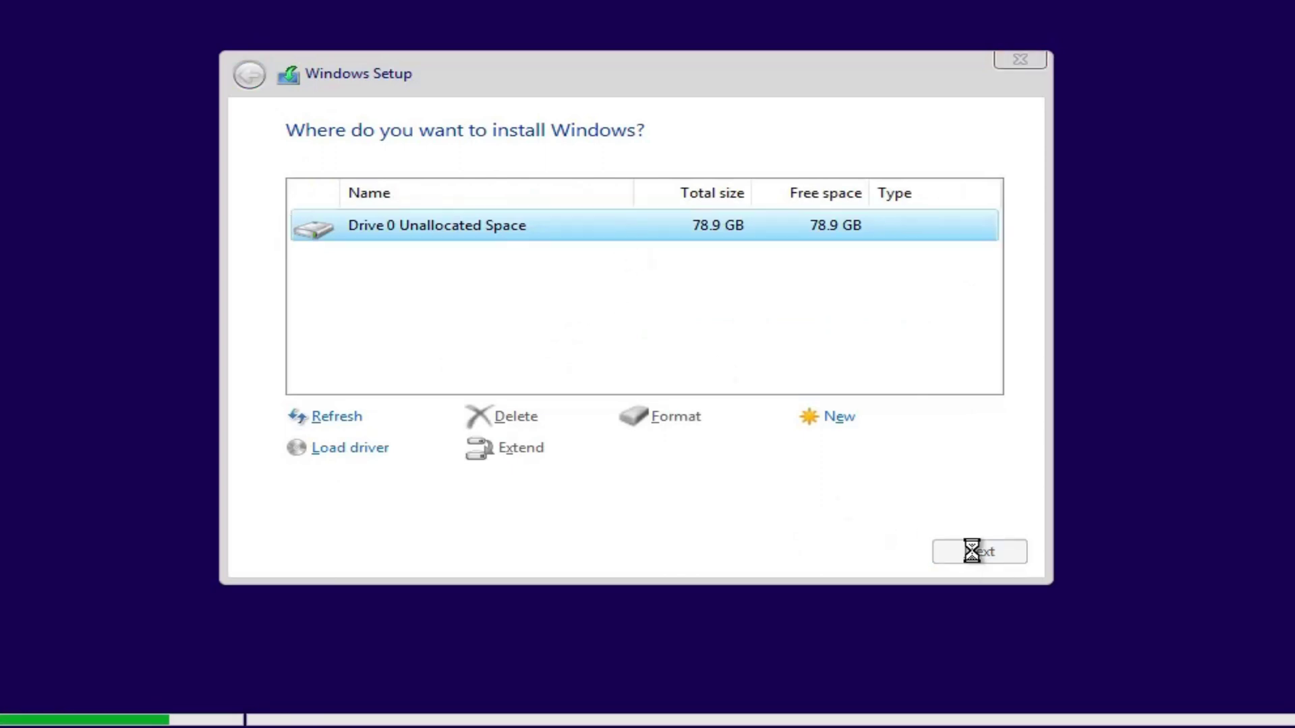